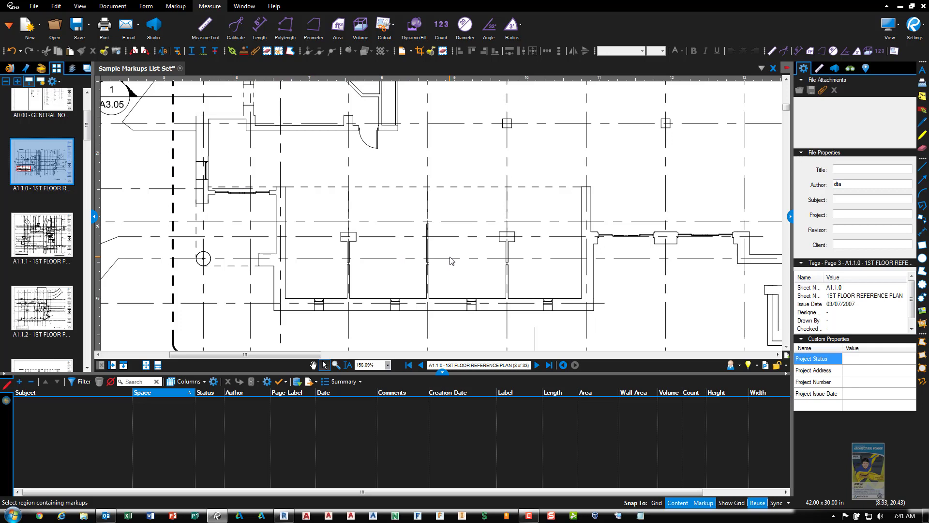
- Zoom into the floor plan and show the Measurements panel with the 1 in = 16'0" scale
{"action": "scroll", "coordinate": [452, 262], "scroll_direction": "up", "scroll_amount": 1}
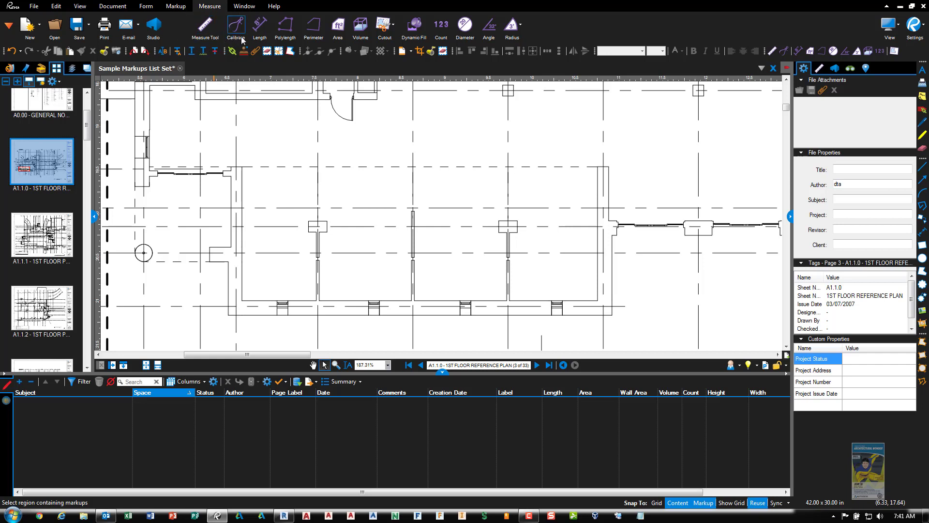
{"action": "left_click", "coordinate": [281, 39]}
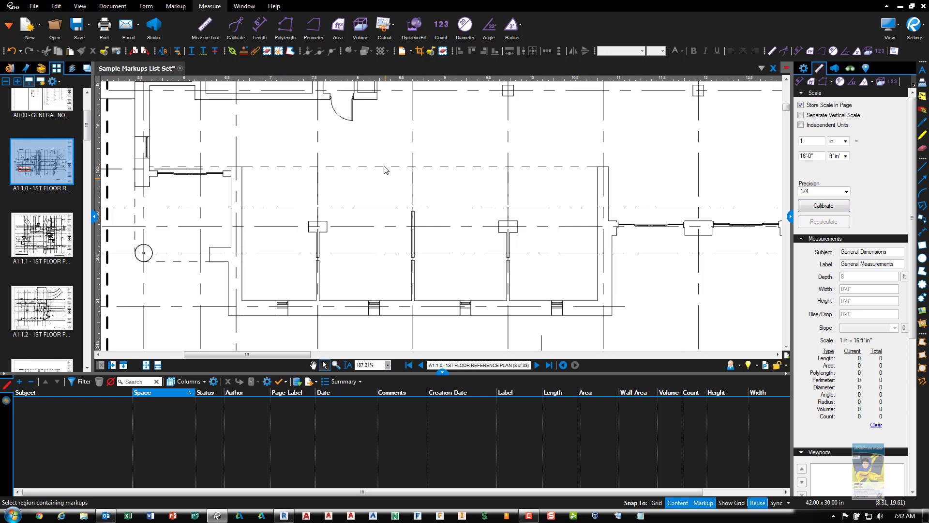
- Trace a polylength through the room's wall corners, totalling 54'-4 1/4", then return to Select
{"action": "left_click", "coordinate": [285, 32]}
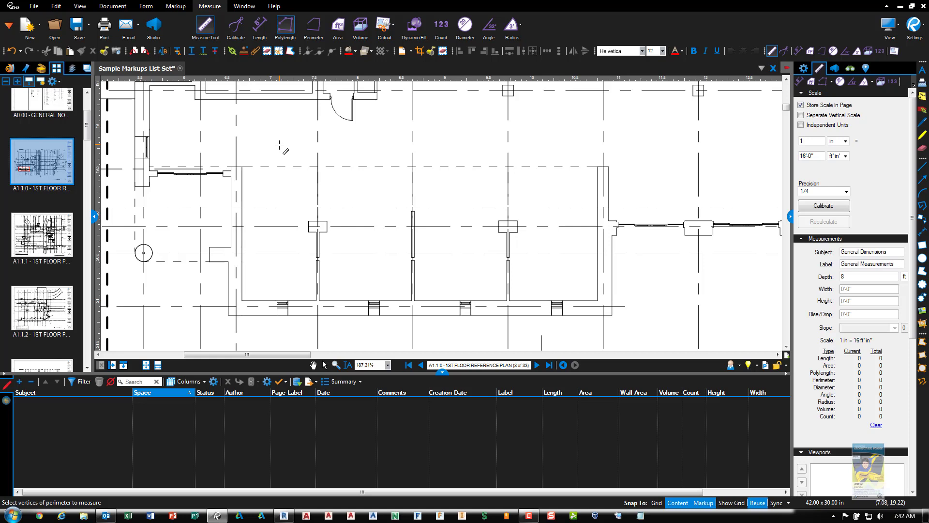
{"action": "left_click", "coordinate": [242, 167]}
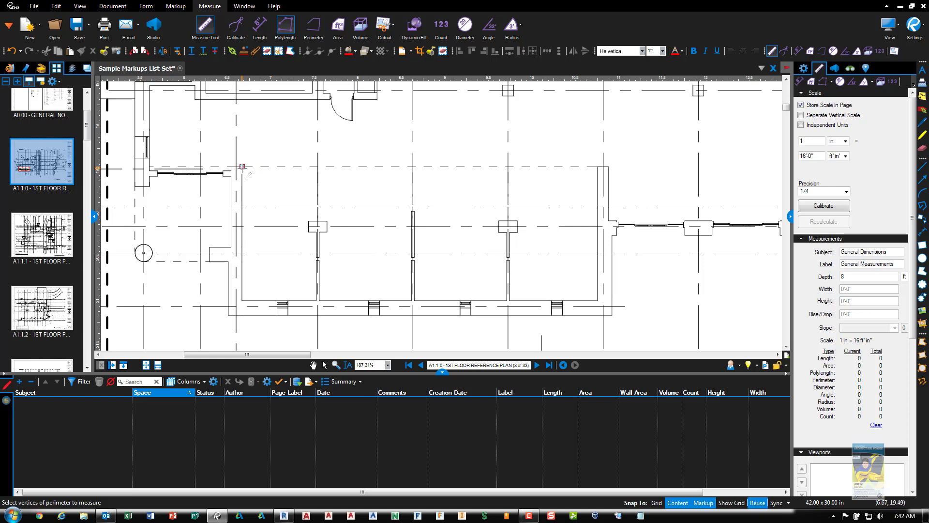
{"action": "left_click", "coordinate": [242, 300]}
{"action": "left_click", "coordinate": [318, 300]}
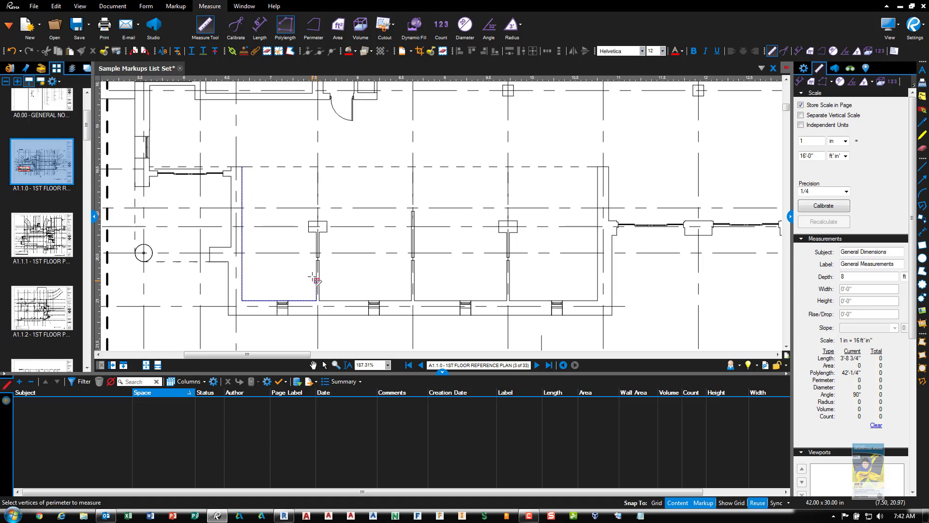
{"action": "left_click", "coordinate": [317, 232]}
{"action": "double_click", "coordinate": [308, 221]}
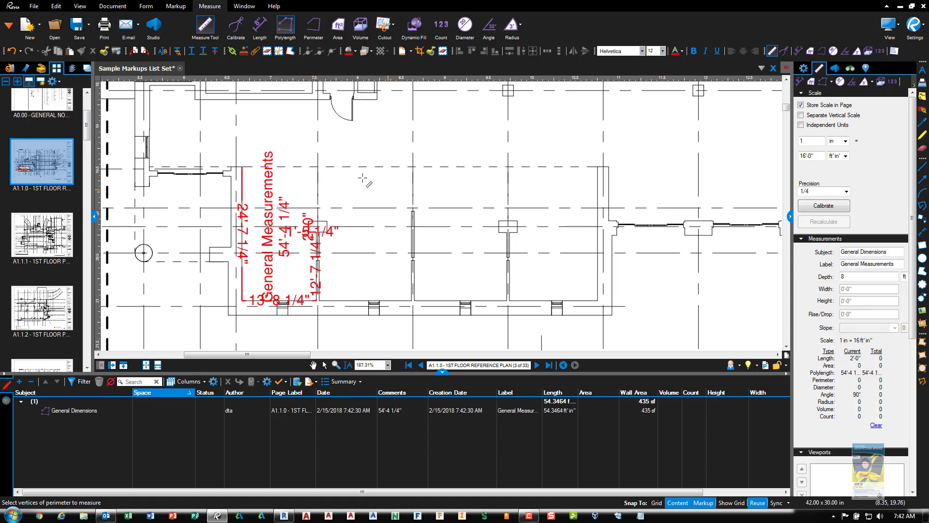
{"action": "left_click", "coordinate": [325, 365]}
- Move the 54'-4 1/4" caption up above the room and rotate it to read horizontally
{"action": "left_click", "coordinate": [274, 241]}
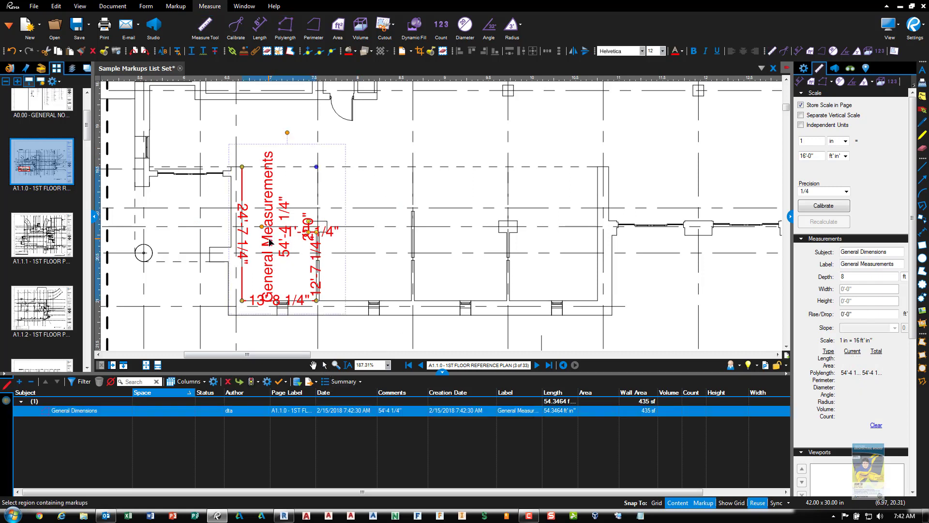
{"action": "left_click_drag", "start_coordinate": [274, 241], "coordinate": [369, 225]}
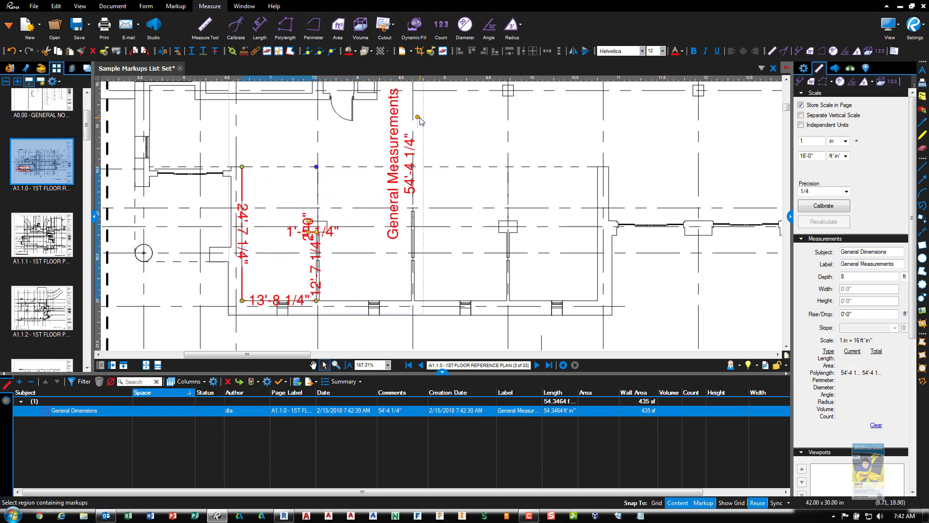
{"action": "left_click_drag", "start_coordinate": [419, 119], "coordinate": [443, 145]}
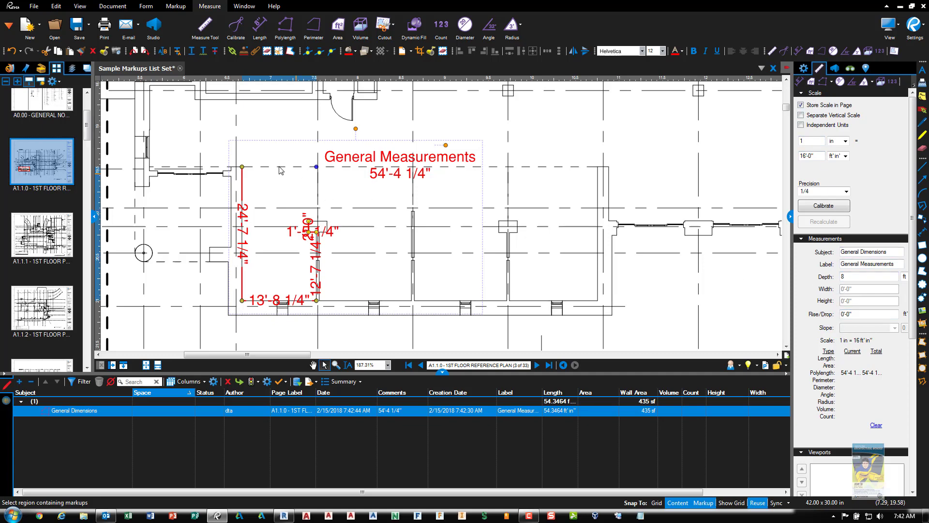
{"action": "left_click", "coordinate": [271, 183]}
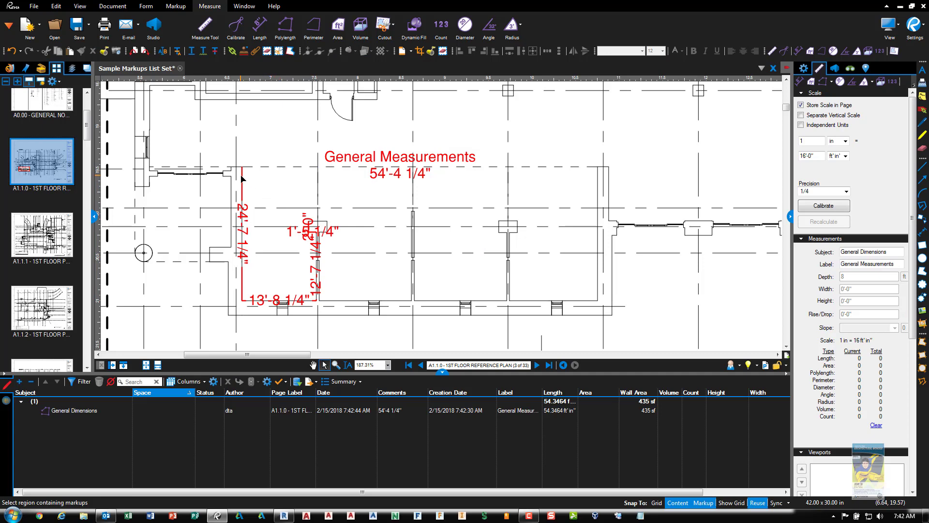
- Show the segment length labels aligned horizontally and move 24'-7 1/4" beside the left wall
{"action": "left_click", "coordinate": [242, 177]}
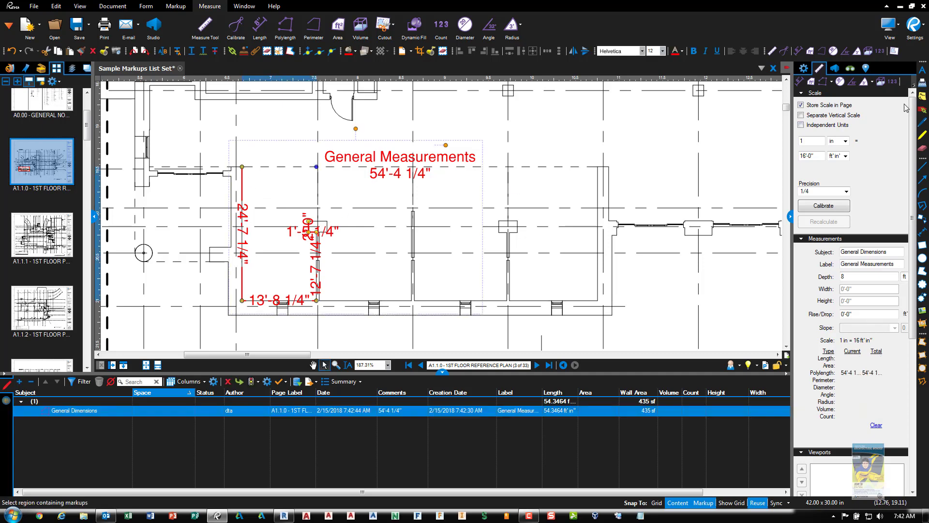
{"action": "left_click", "coordinate": [805, 70]}
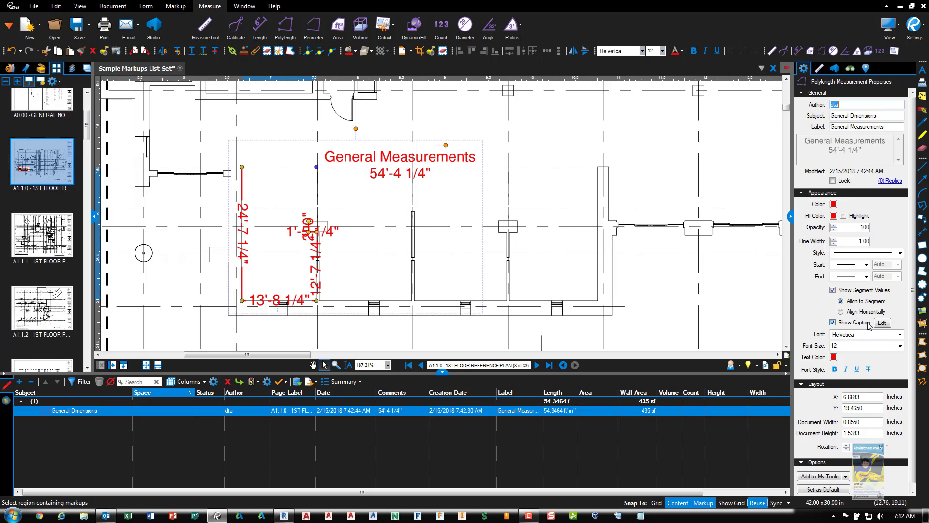
{"action": "left_click", "coordinate": [833, 290]}
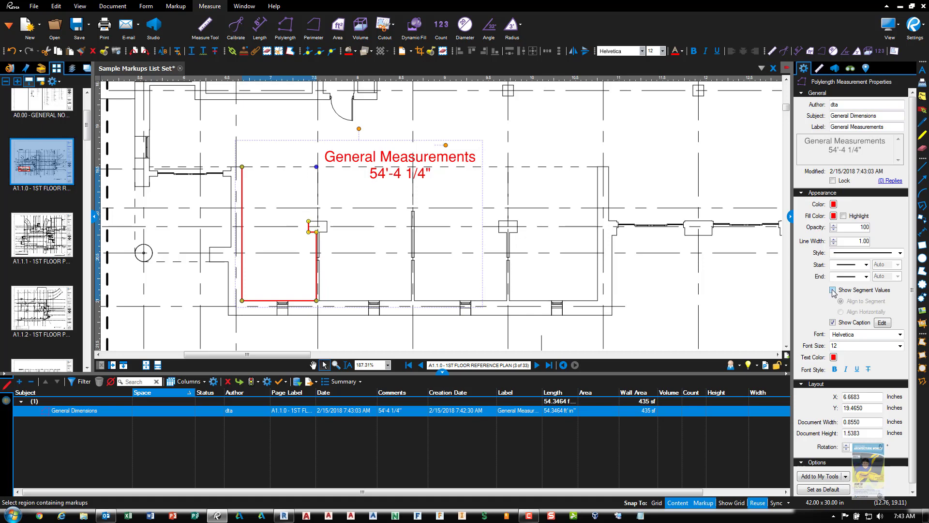
{"action": "left_click", "coordinate": [833, 290]}
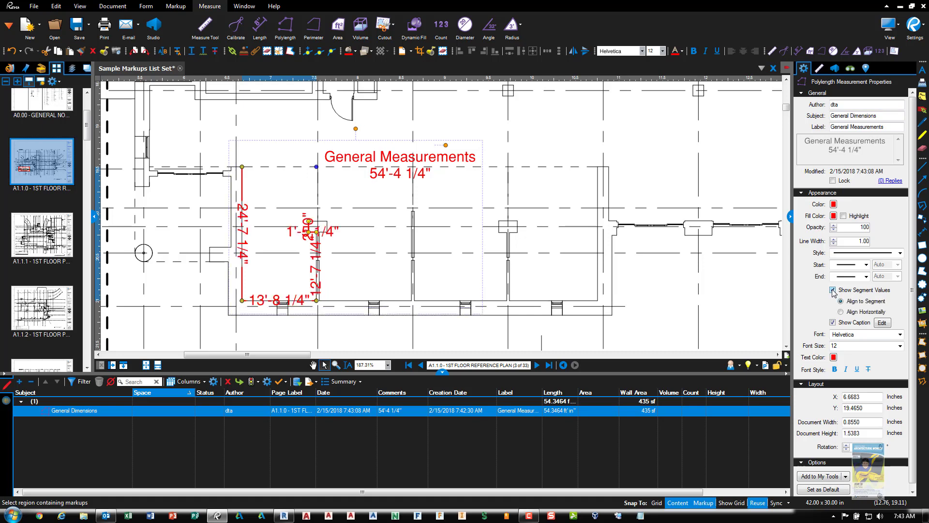
{"action": "left_click", "coordinate": [842, 313]}
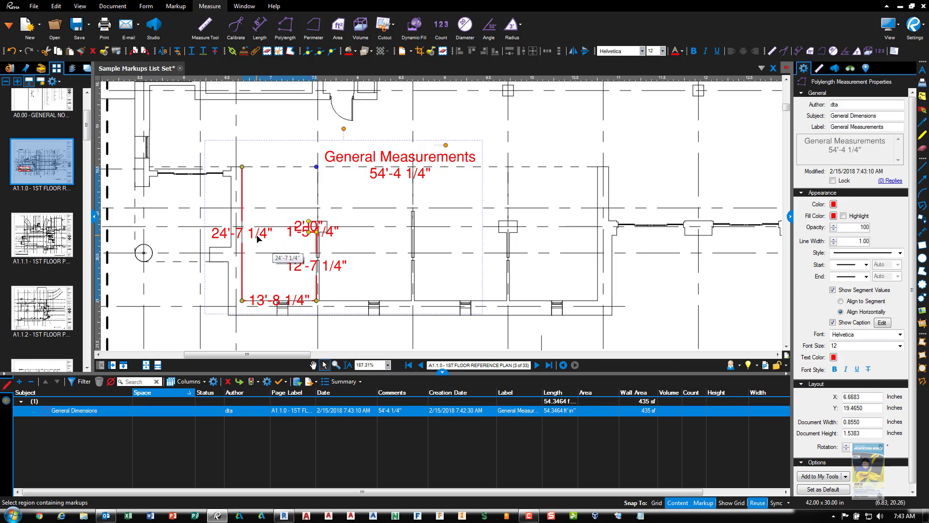
{"action": "left_click_drag", "start_coordinate": [257, 236], "coordinate": [292, 247]}
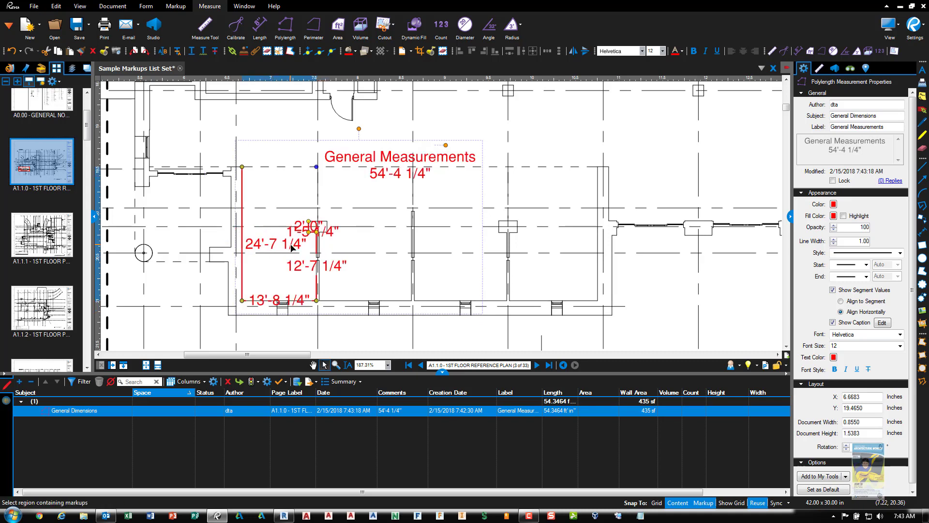
- Toggle the measurement caption, then try adding and removing depth from its caption fields
{"action": "left_click", "coordinate": [861, 323]}
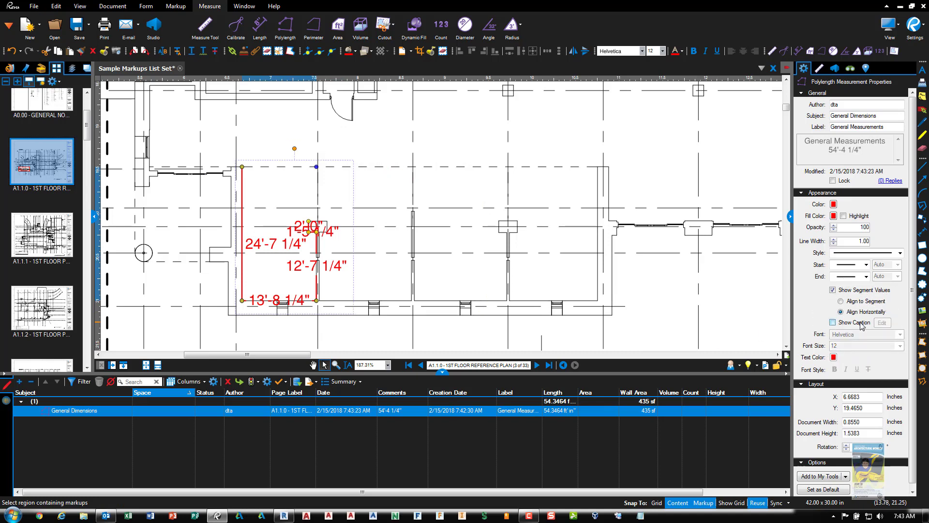
{"action": "left_click", "coordinate": [862, 323]}
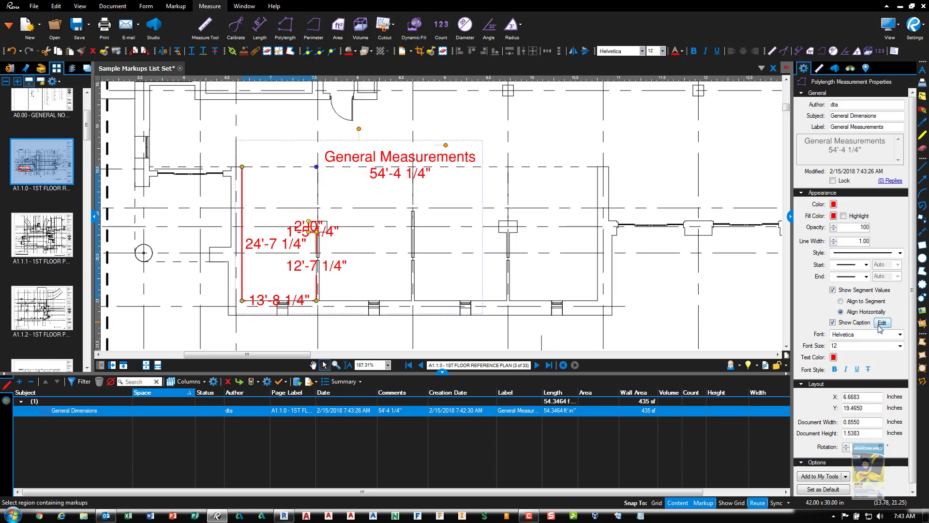
{"action": "left_click", "coordinate": [881, 324]}
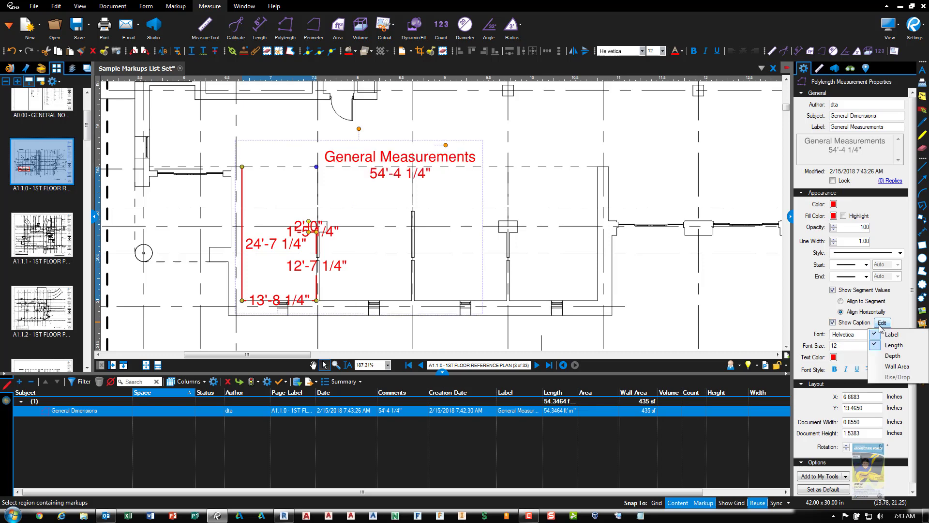
{"action": "left_click", "coordinate": [893, 356]}
{"action": "left_click", "coordinate": [894, 359]}
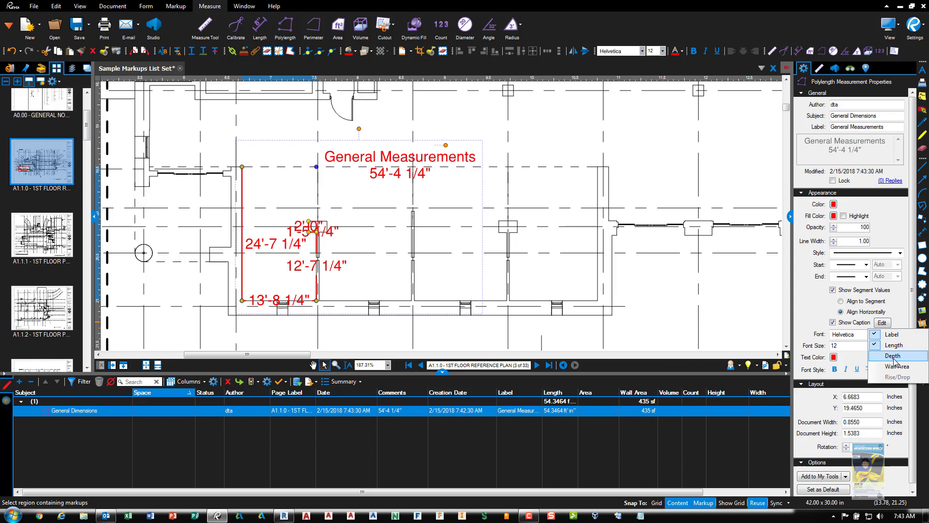
{"action": "left_click", "coordinate": [745, 286]}
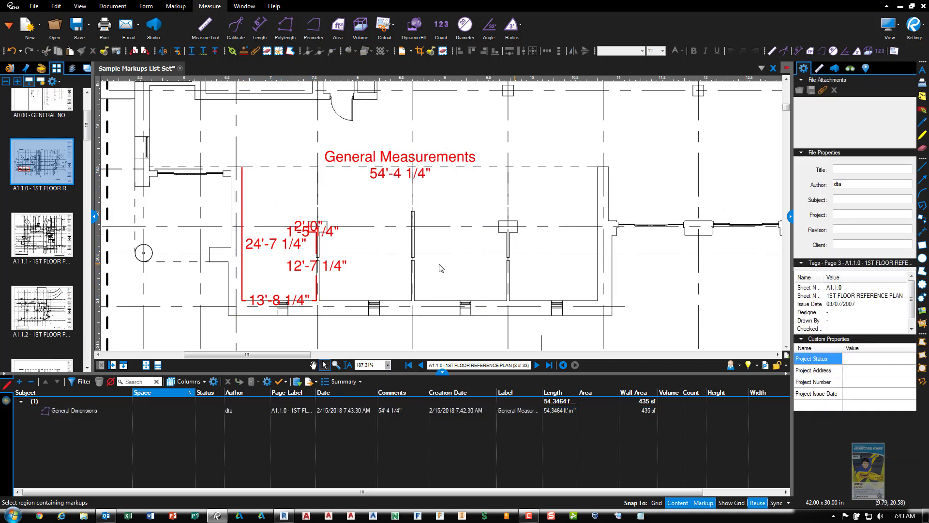
{"action": "left_click", "coordinate": [305, 233]}
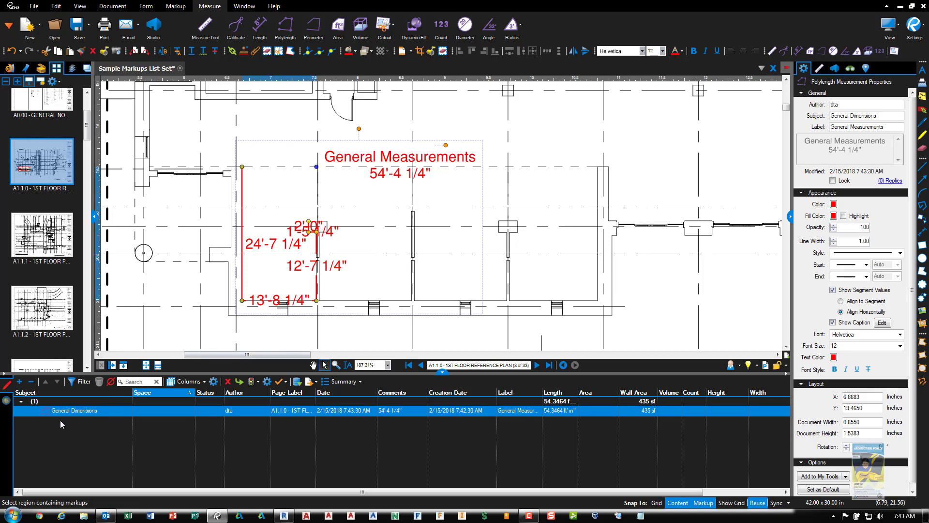
{"action": "left_click", "coordinate": [81, 415]}
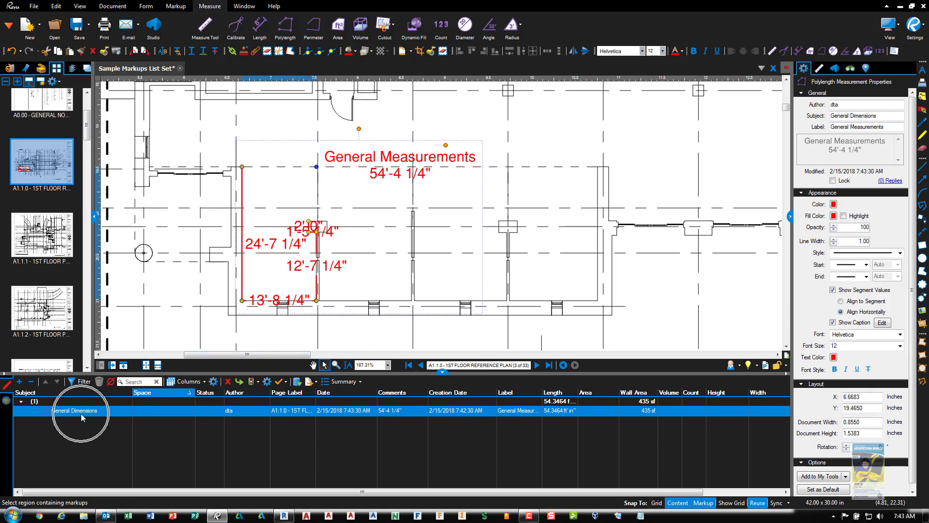
{"action": "left_click", "coordinate": [389, 413]}
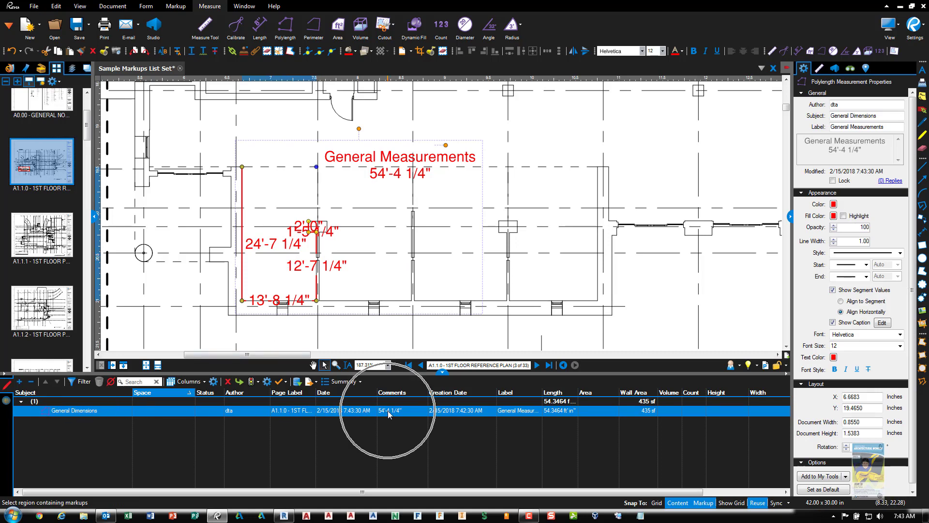
{"action": "left_click", "coordinate": [389, 413]}
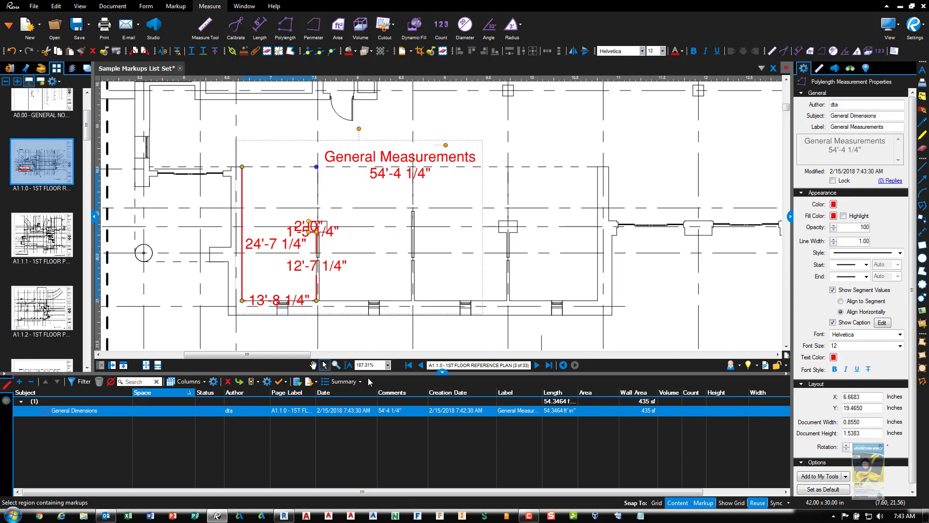
- Split the polylength into separate segments and hide the captions on four of them
{"action": "right_click", "coordinate": [252, 304]}
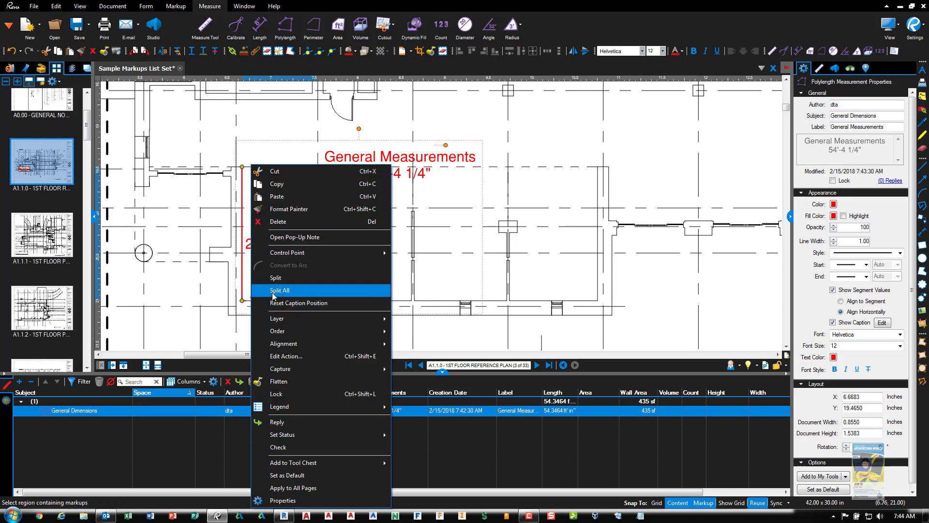
{"action": "left_click", "coordinate": [274, 290]}
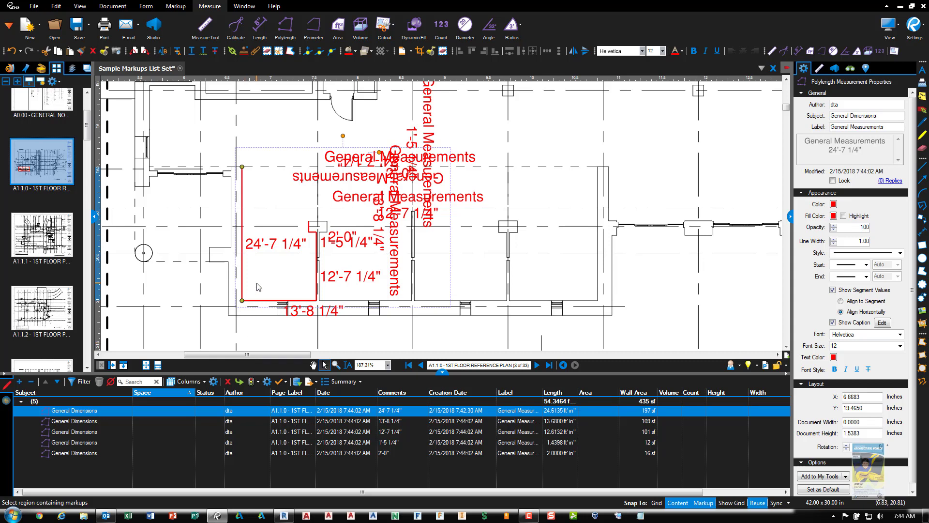
{"action": "left_click", "coordinate": [242, 311]}
{"action": "left_click_drag", "start_coordinate": [227, 334], "coordinate": [385, 144]}
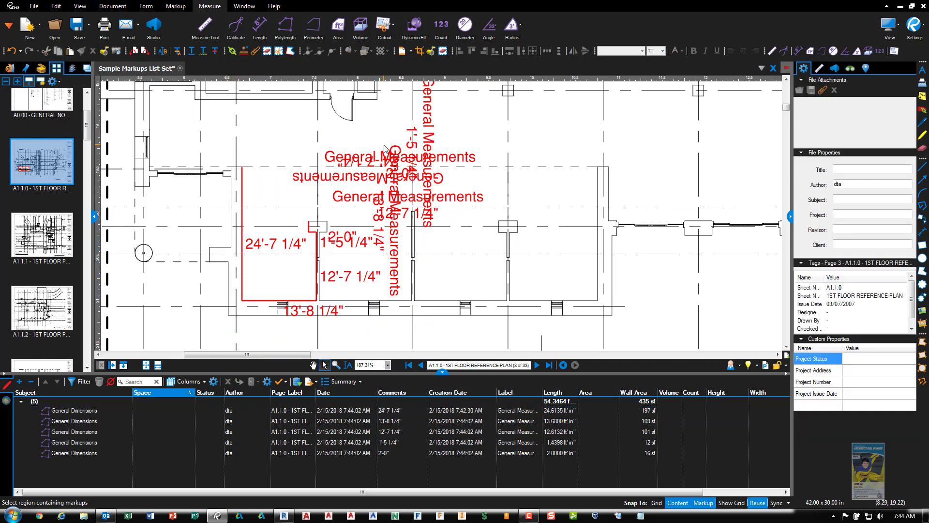
{"action": "left_click", "coordinate": [325, 248]}
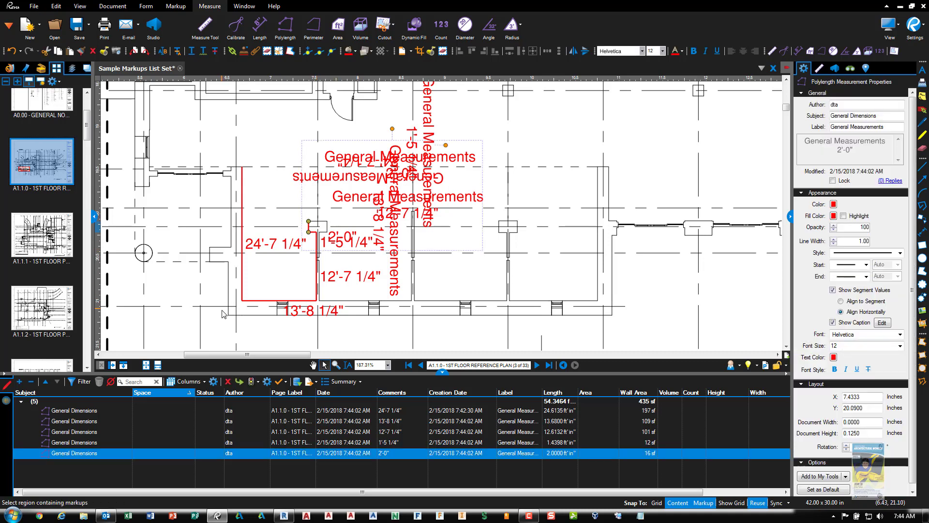
{"action": "left_click", "coordinate": [223, 318]}
{"action": "left_click_drag", "start_coordinate": [220, 335], "coordinate": [546, 107]}
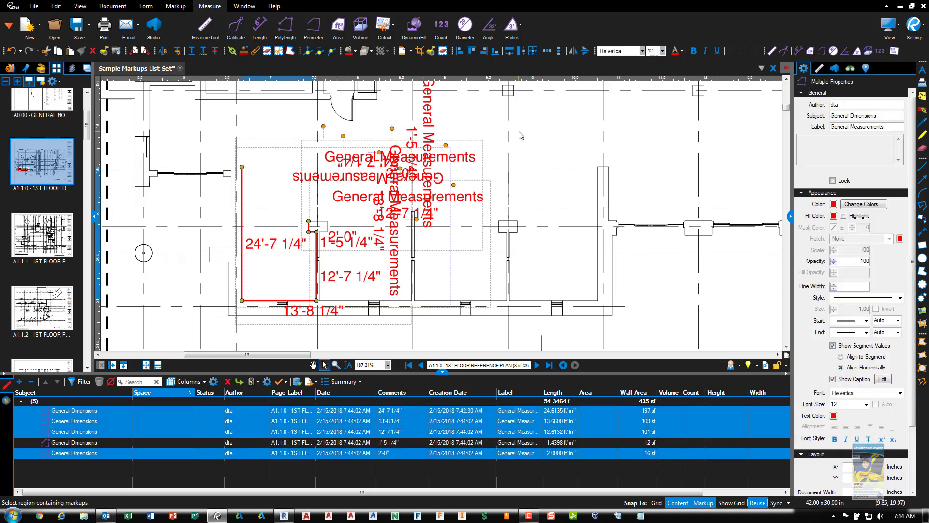
{"action": "left_click", "coordinate": [844, 382]}
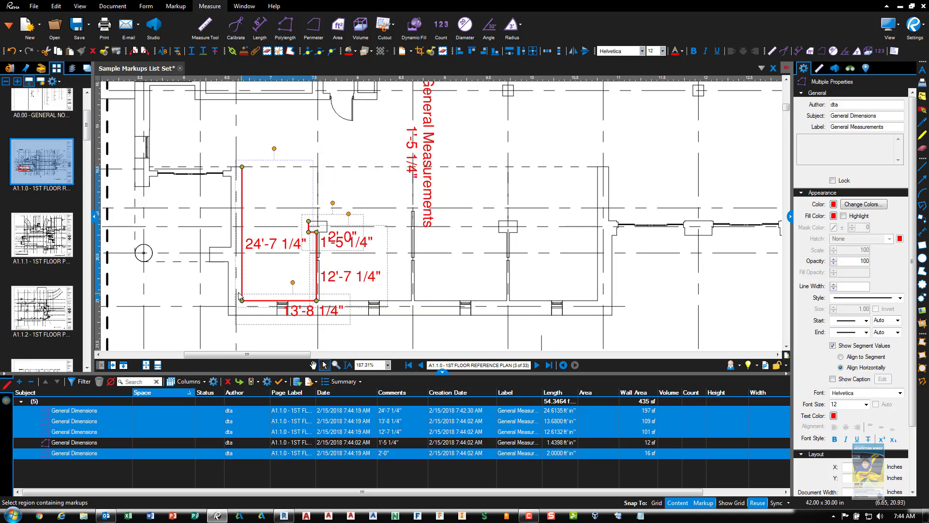
{"action": "left_click", "coordinate": [211, 289]}
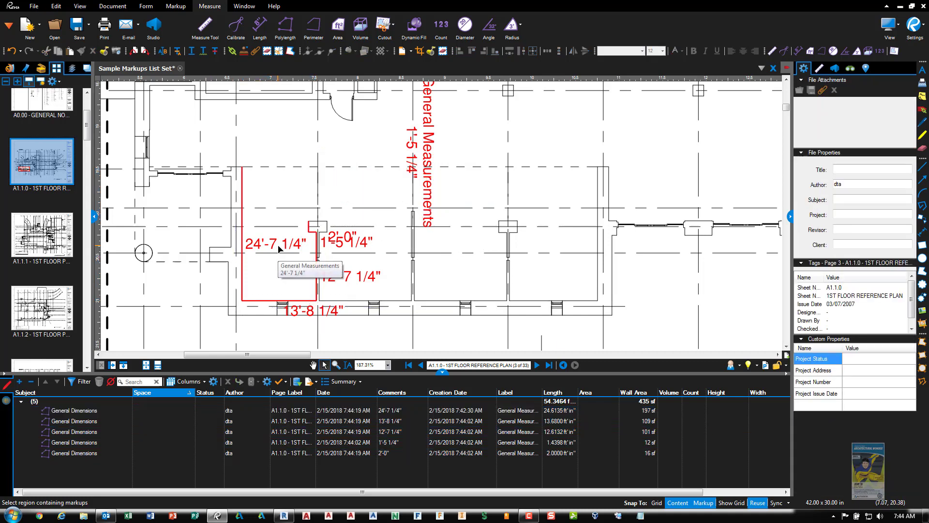
- Rotate the 1'-5 1/4" caption horizontal and set all five segment labels to font size 9
{"action": "left_click", "coordinate": [432, 142]}
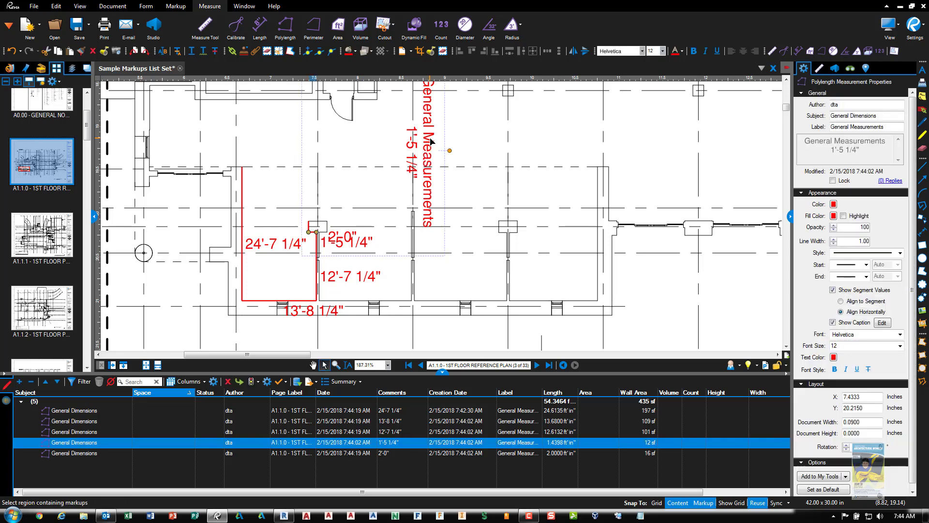
{"action": "left_click_drag", "start_coordinate": [450, 150], "coordinate": [428, 113]}
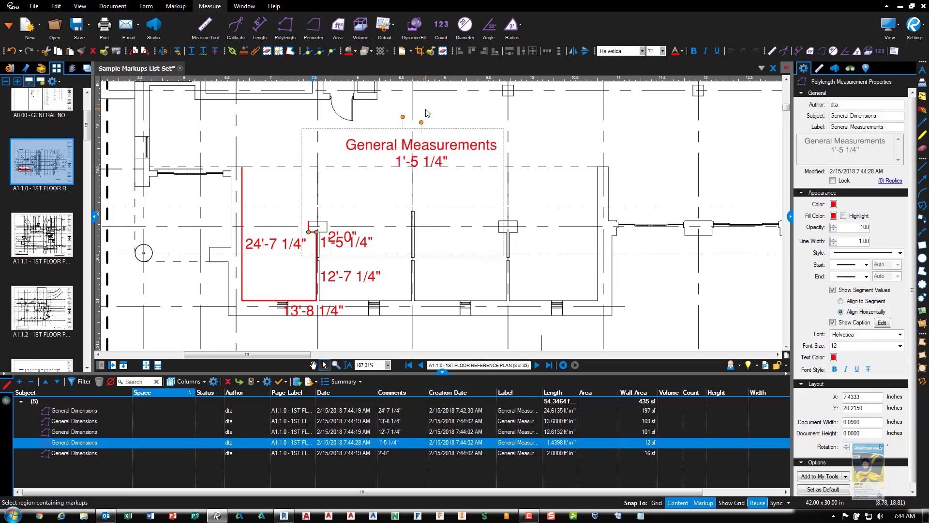
{"action": "left_click", "coordinate": [218, 141]}
{"action": "left_click_drag", "start_coordinate": [214, 109], "coordinate": [531, 339]}
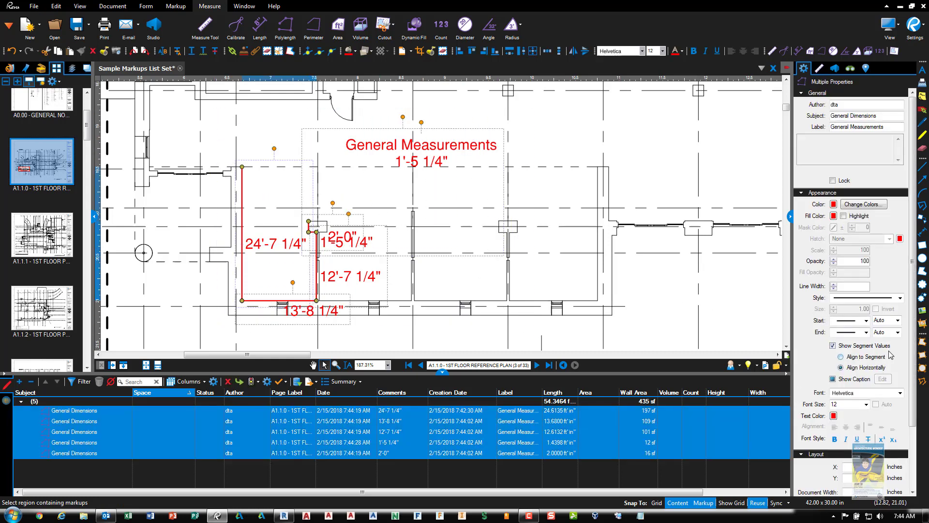
{"action": "left_click", "coordinate": [866, 405]}
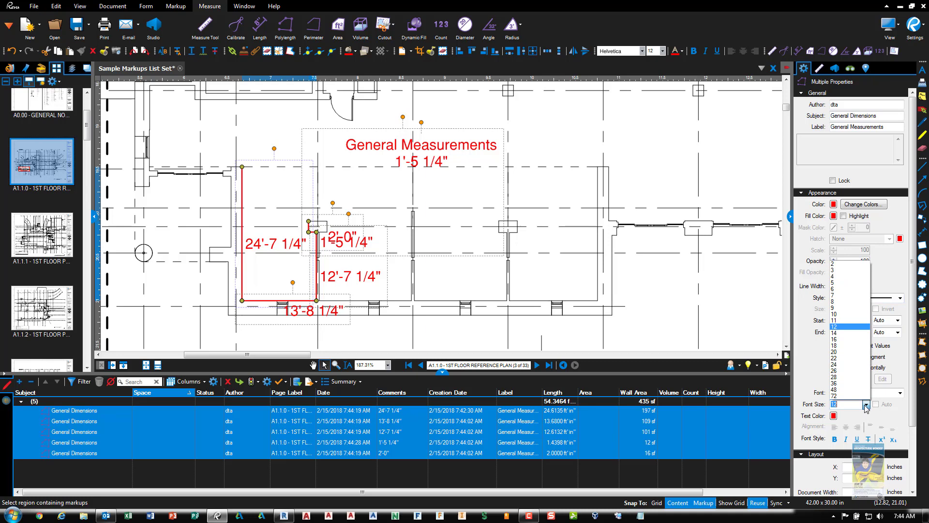
{"action": "left_click", "coordinate": [841, 309]}
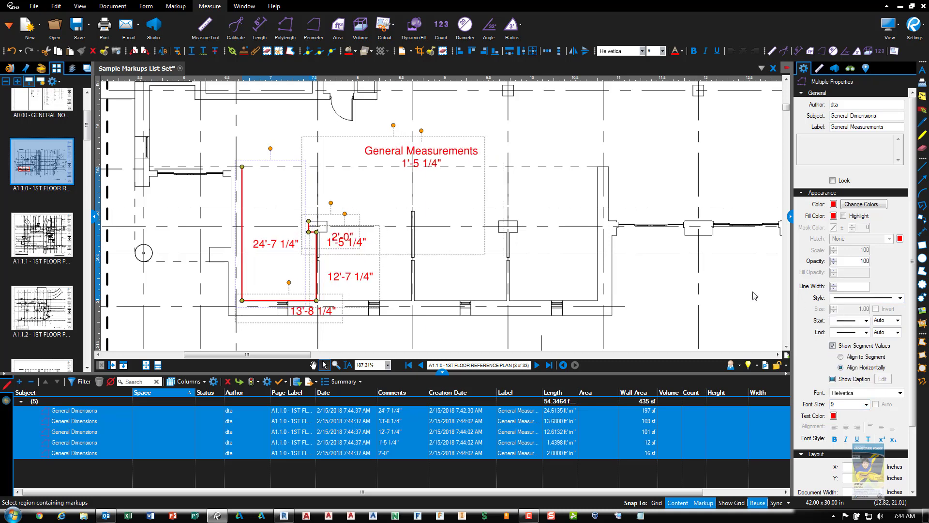
- Hide the General Measurements caption on the 1'-5 1/4" segment
{"action": "left_click", "coordinate": [401, 284]}
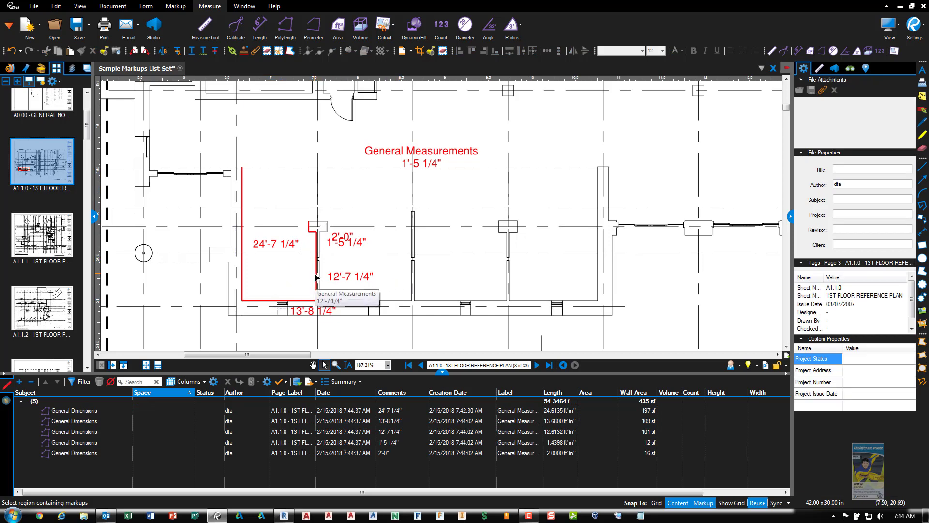
{"action": "left_click", "coordinate": [385, 171]}
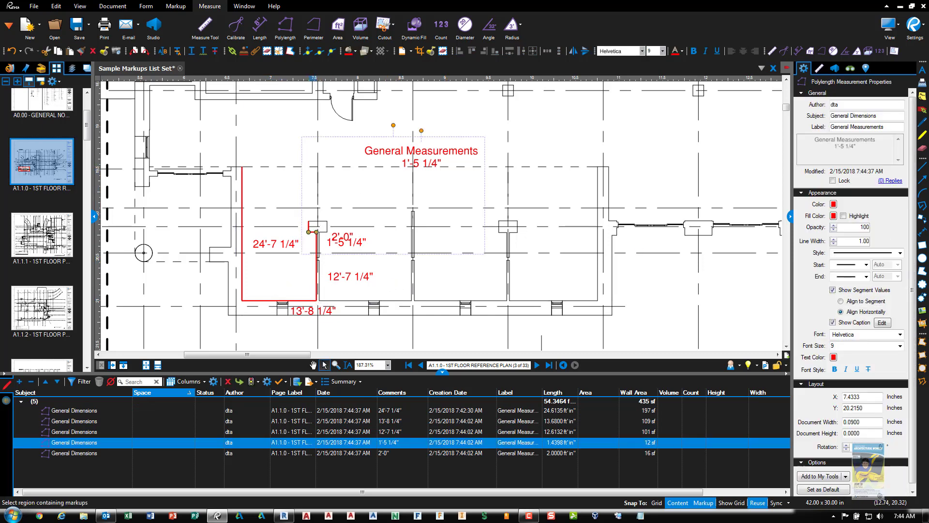
{"action": "left_click", "coordinate": [843, 324]}
{"action": "left_click", "coordinate": [540, 265]}
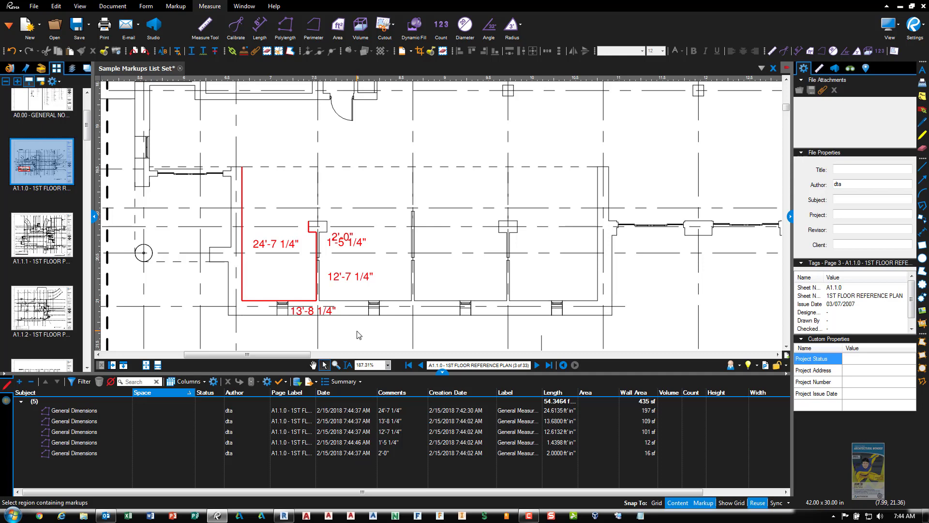
- Undo twice to restore the single 54'-4 1/4" polylength and select its row
{"action": "key", "text": "ctrl+z"}
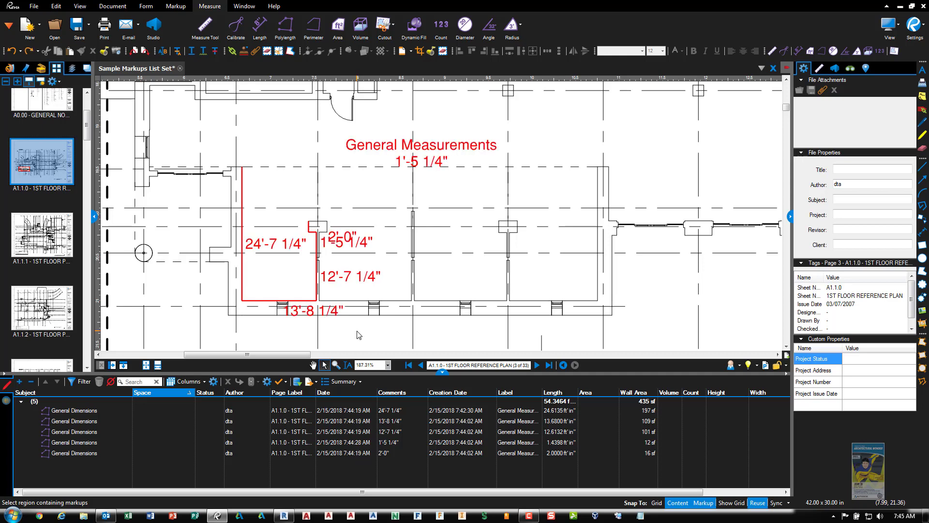
{"action": "key", "text": "ctrl+z"}
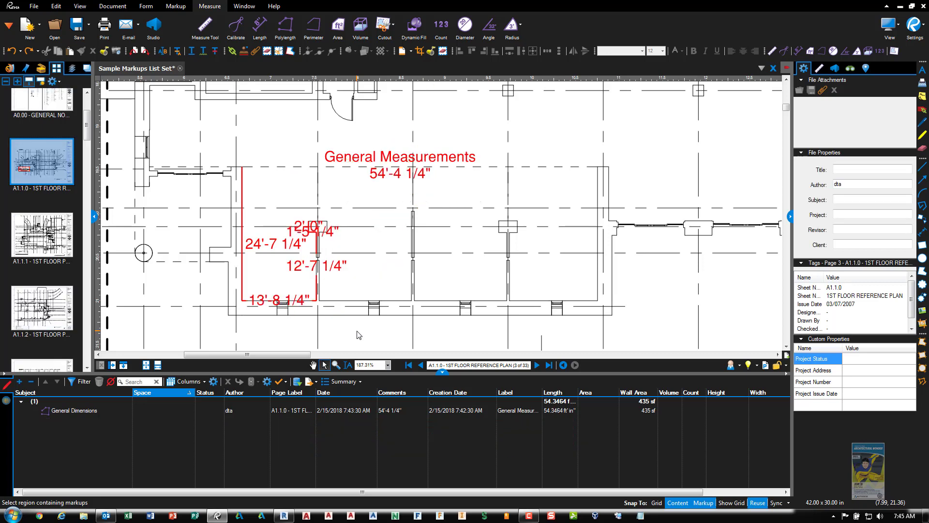
{"action": "left_click", "coordinate": [396, 410]}
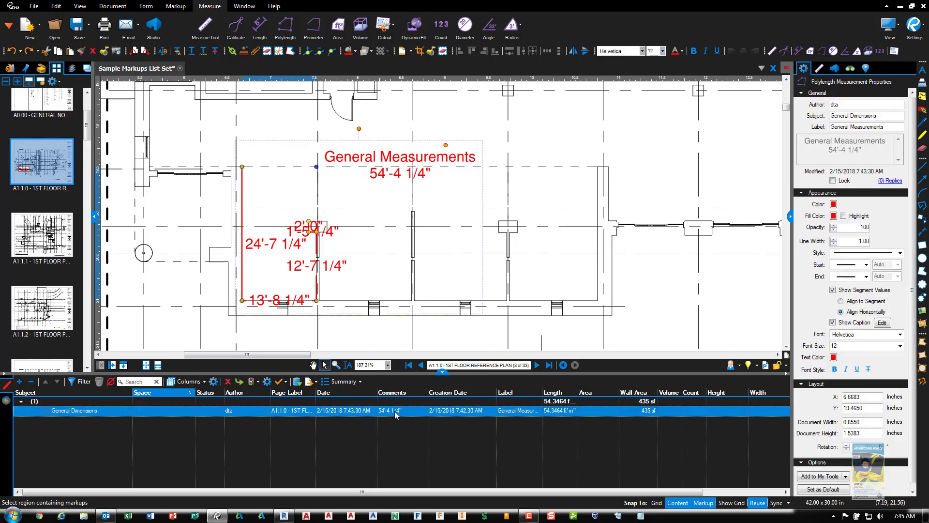
- Copy the 54'-4 1/4" length and paste it as a text box in the room's upper-left corner
{"action": "right_click", "coordinate": [396, 415]}
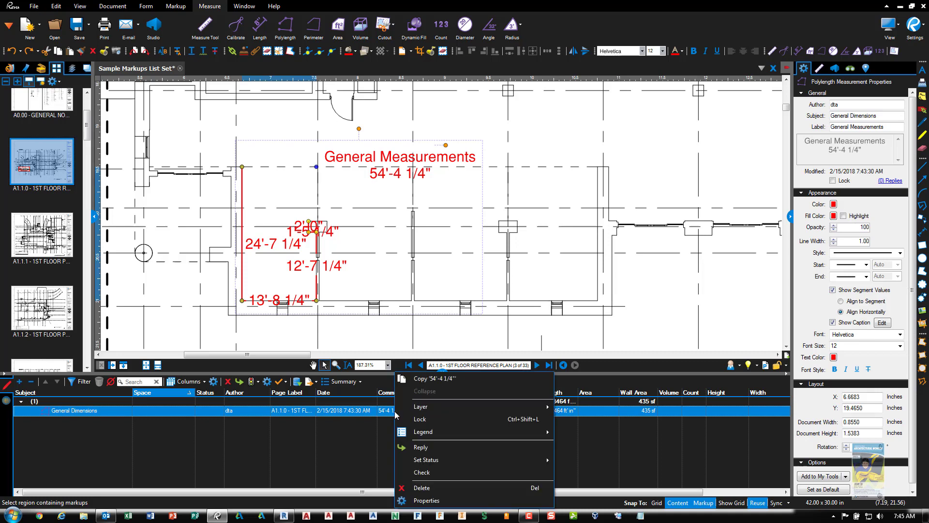
{"action": "left_click", "coordinate": [426, 382]}
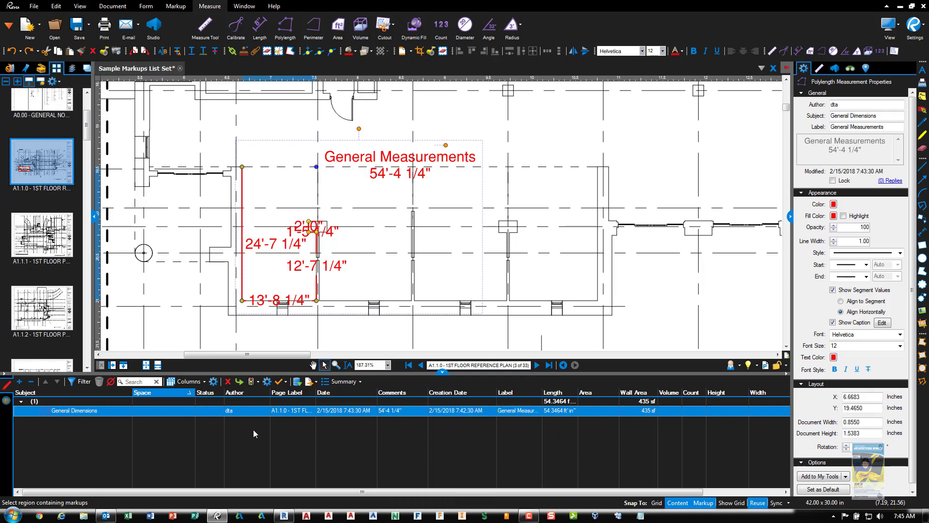
{"action": "left_click", "coordinate": [375, 264]}
{"action": "right_click", "coordinate": [374, 265]}
{"action": "left_click", "coordinate": [396, 267]}
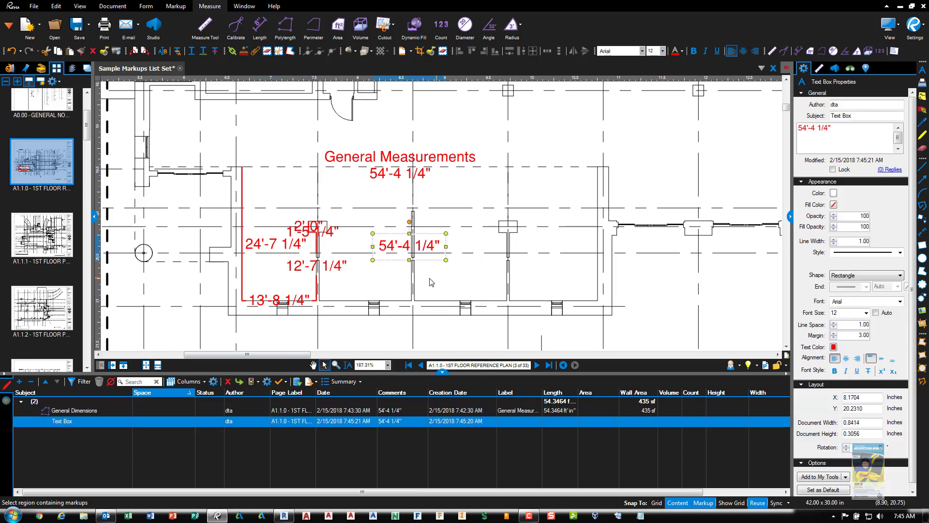
{"action": "left_click_drag", "start_coordinate": [402, 252], "coordinate": [277, 203]}
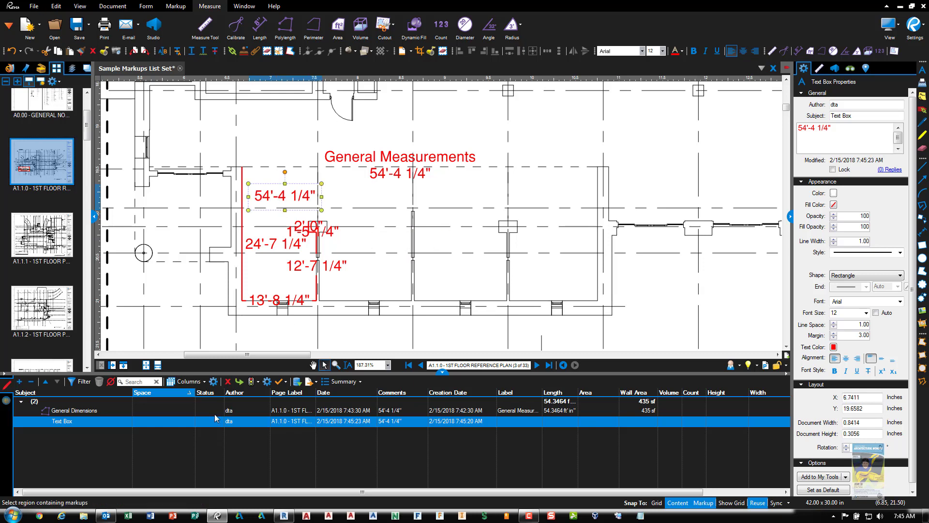
{"action": "left_click", "coordinate": [363, 293]}
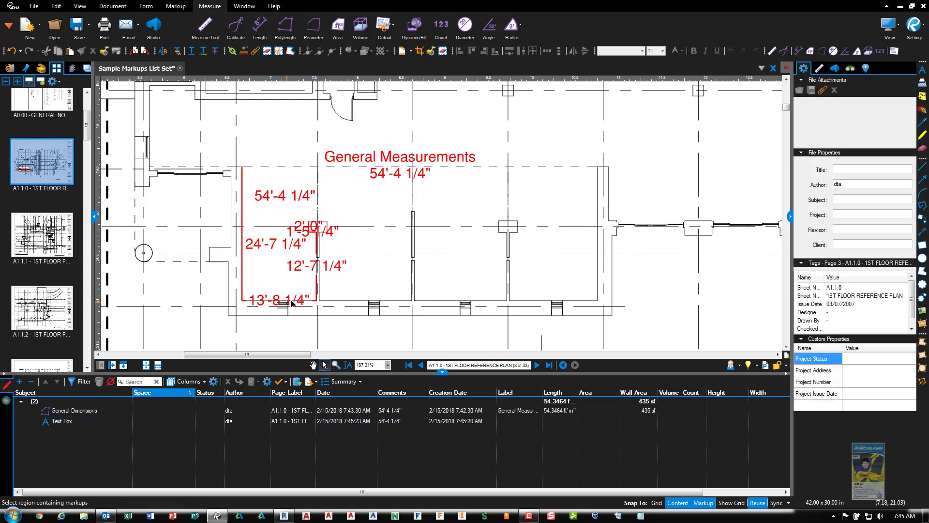
{"action": "left_click", "coordinate": [293, 301]}
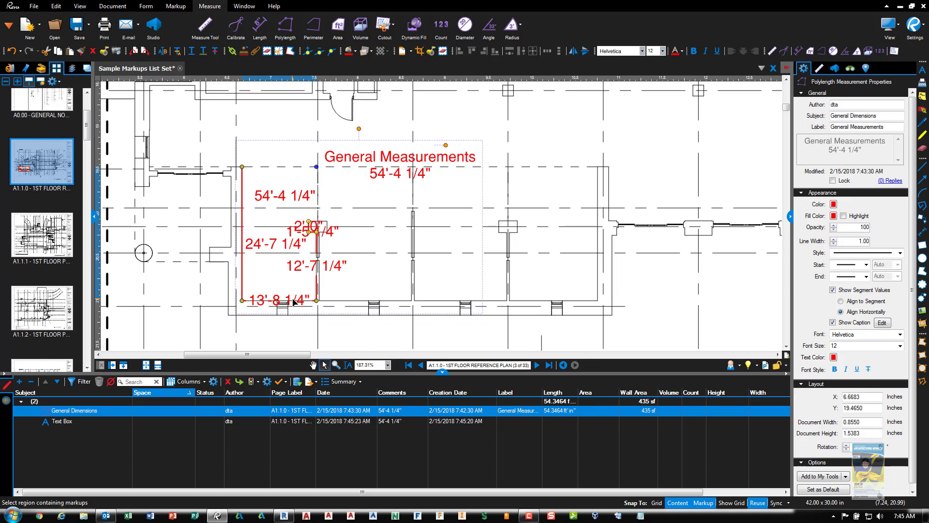
- Split the polylength into segments again and window-select all the measurement markups
{"action": "right_click", "coordinate": [294, 302]}
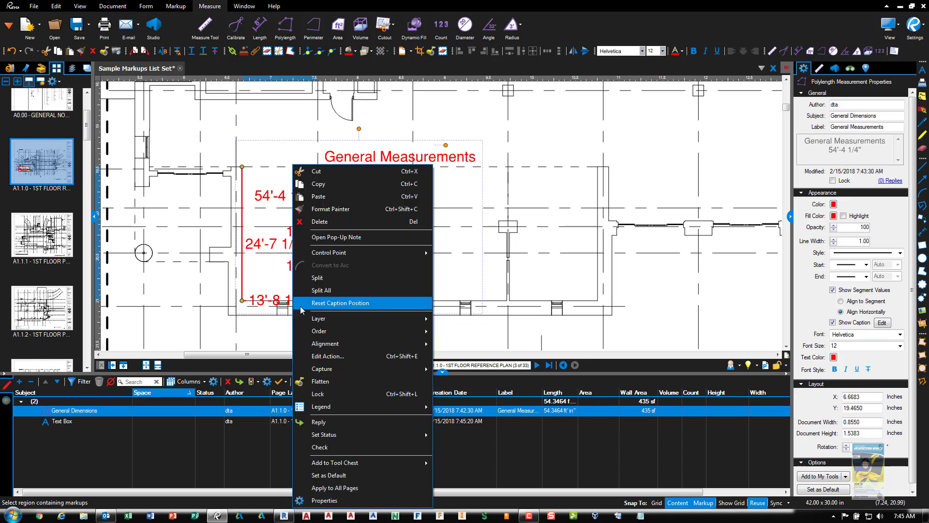
{"action": "left_click", "coordinate": [348, 290]}
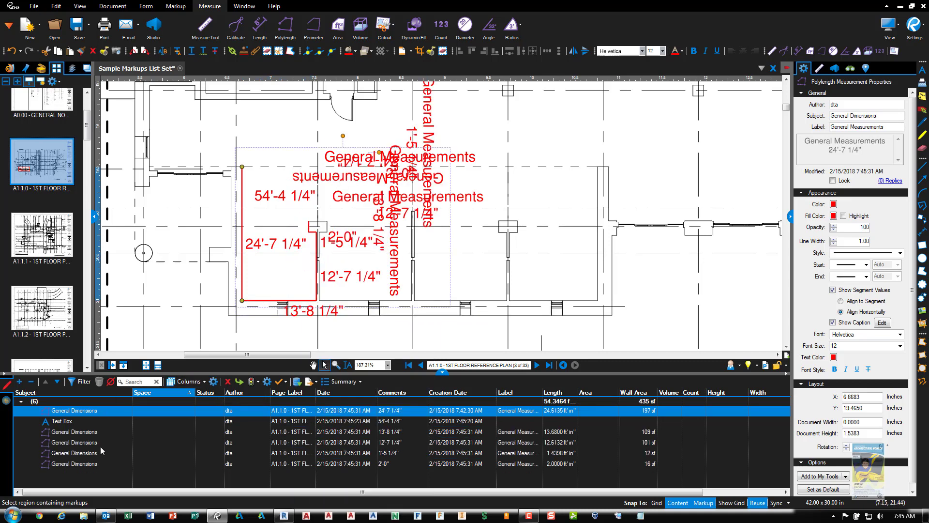
{"action": "left_click_drag", "start_coordinate": [212, 333], "coordinate": [549, 113]}
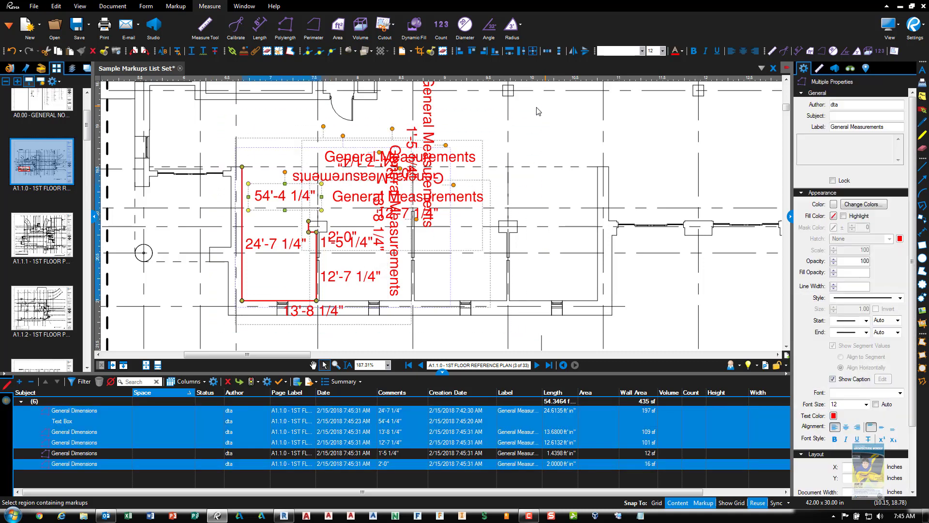
{"action": "left_click", "coordinate": [432, 112]}
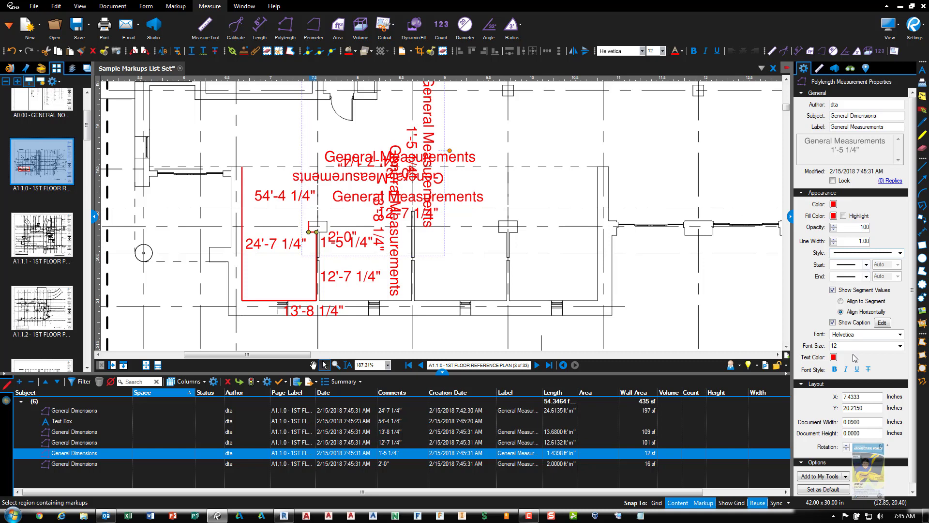
{"action": "left_click", "coordinate": [544, 266]}
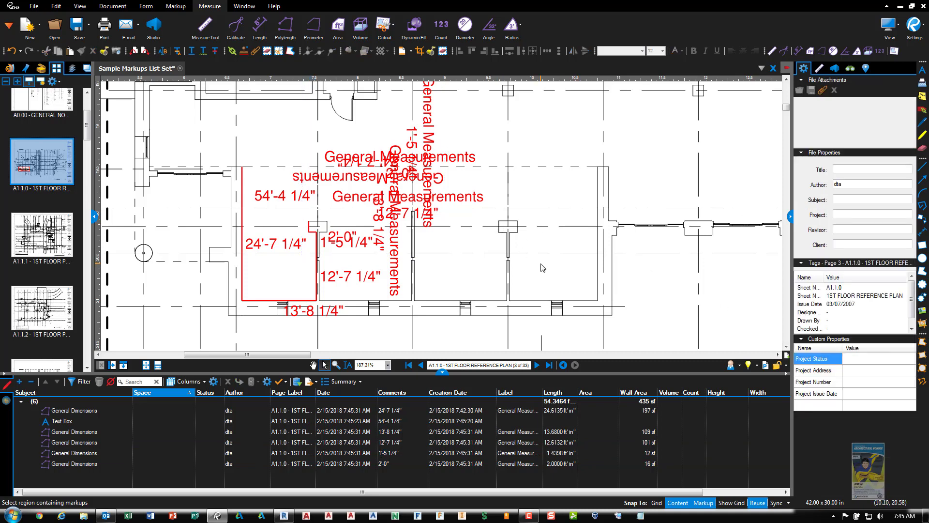
{"action": "scroll", "coordinate": [540, 262], "scroll_direction": "down", "scroll_amount": 1}
{"action": "mouse_move", "coordinate": [253, 323]}
{"action": "left_mouse_down"}
{"action": "mouse_move", "coordinate": [372, 241]}
{"action": "mouse_move", "coordinate": [543, 87]}
{"action": "mouse_move", "coordinate": [543, 159]}
{"action": "left_mouse_up"}
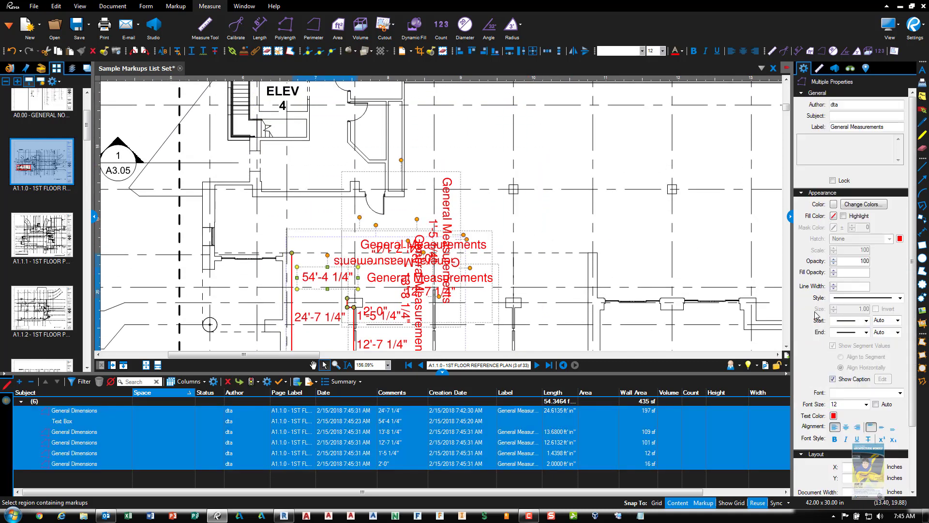
- Hide the General Measurements captions and set the five smaller labels to font size 8
{"action": "left_click", "coordinate": [832, 379]}
{"action": "left_click", "coordinate": [559, 229]}
{"action": "scroll", "coordinate": [381, 299], "scroll_direction": "up", "scroll_amount": 1}
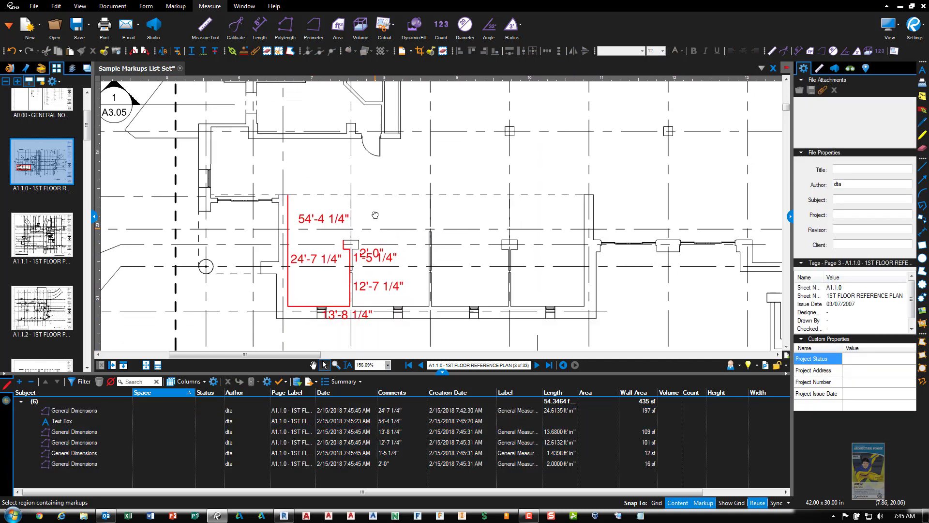
{"action": "scroll", "coordinate": [290, 295], "scroll_direction": "up", "scroll_amount": 1}
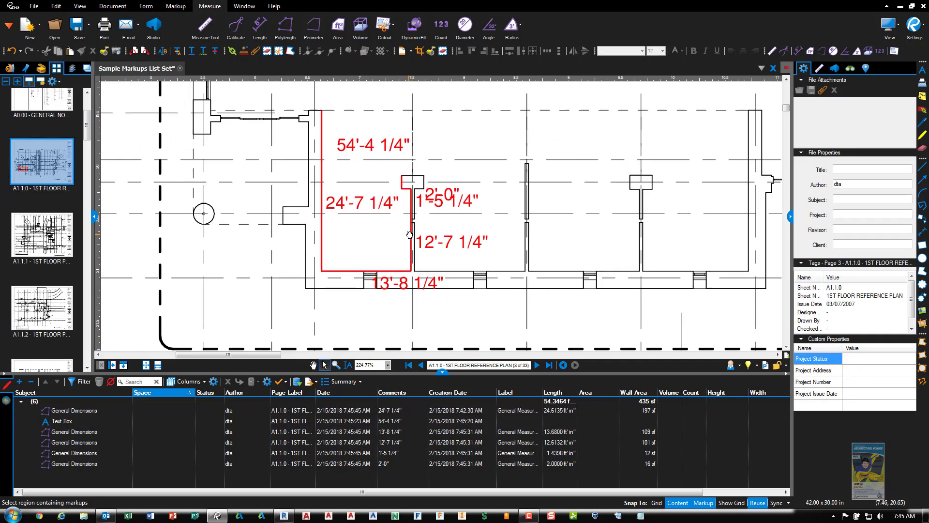
{"action": "mouse_move", "coordinate": [284, 304]}
{"action": "left_mouse_down"}
{"action": "mouse_move", "coordinate": [578, 148]}
{"action": "mouse_move", "coordinate": [598, 103]}
{"action": "left_mouse_up"}
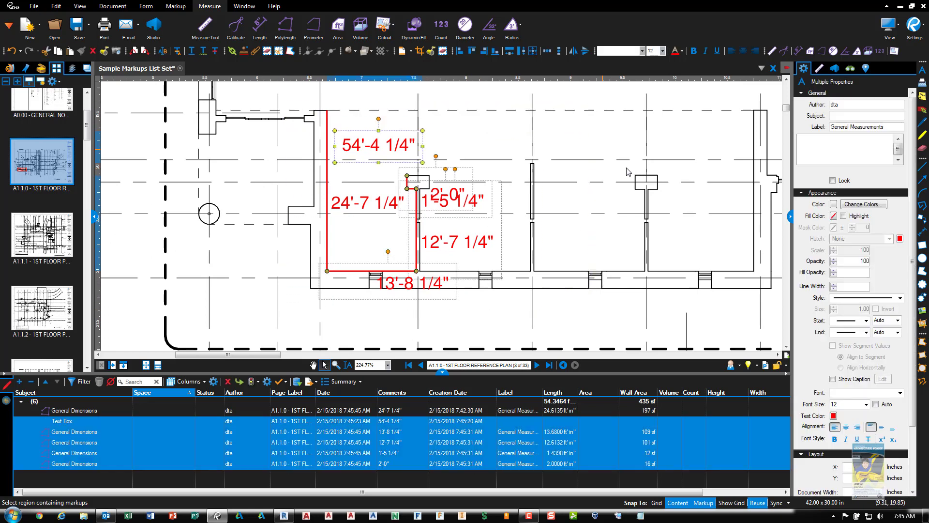
{"action": "left_click", "coordinate": [866, 404]}
{"action": "left_click", "coordinate": [834, 301]}
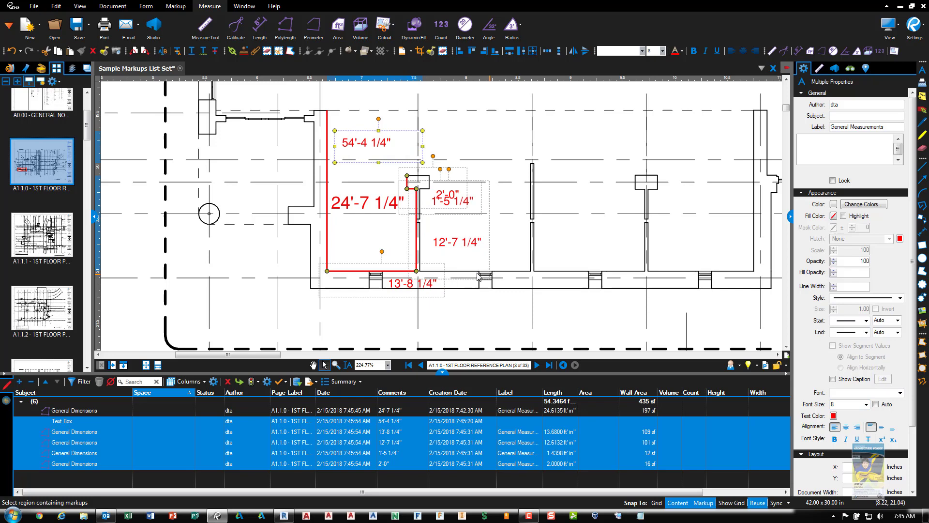
{"action": "left_click", "coordinate": [386, 327]}
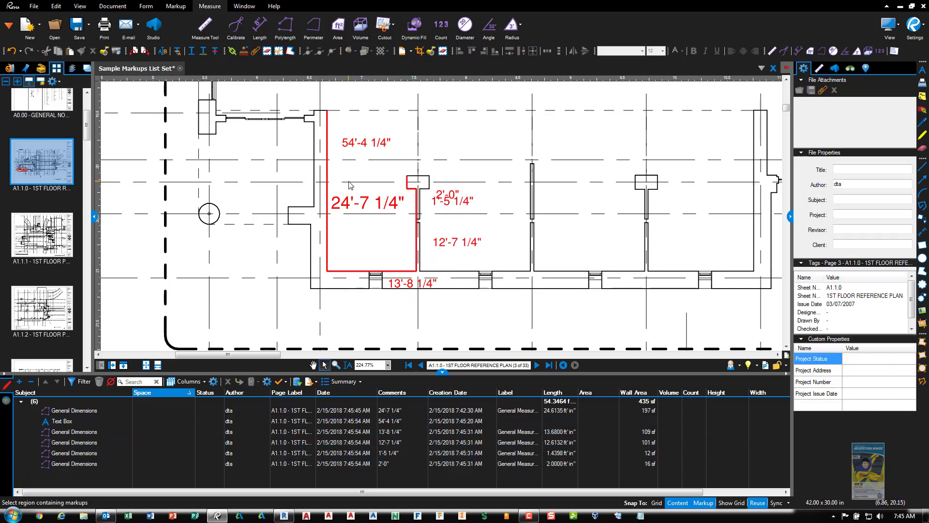
{"action": "left_click", "coordinate": [350, 203]}
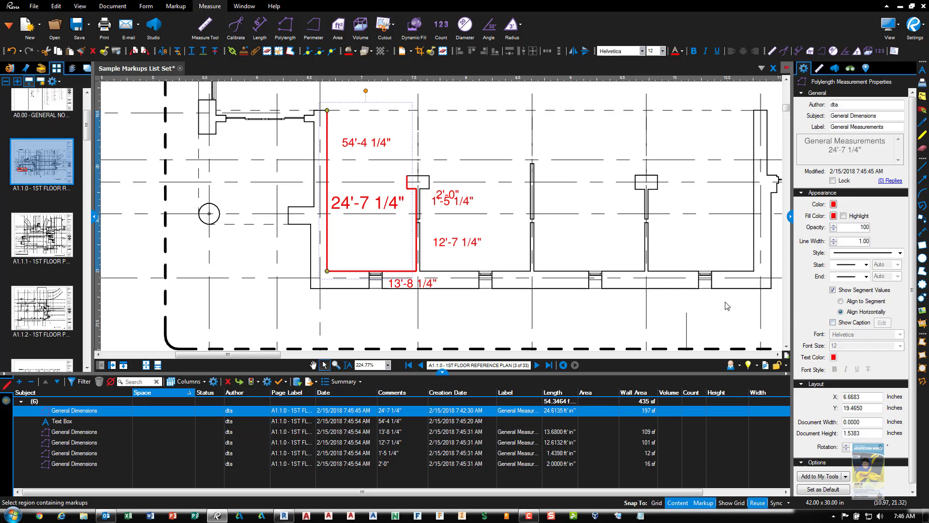
- Go through the five General Dimensions segment rows in the Markups list
{"action": "left_click", "coordinate": [382, 303]}
{"action": "scroll", "coordinate": [390, 315], "scroll_direction": "down", "scroll_amount": 2}
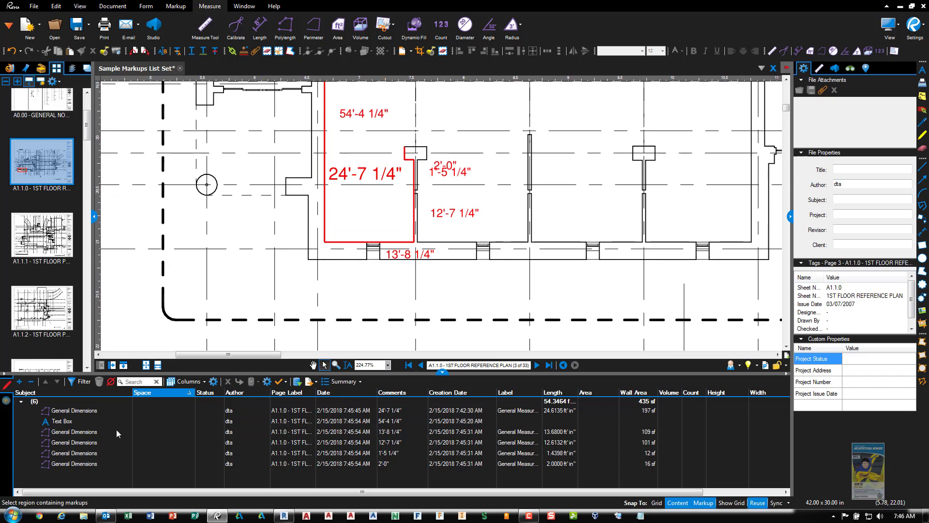
{"action": "left_click", "coordinate": [72, 412]}
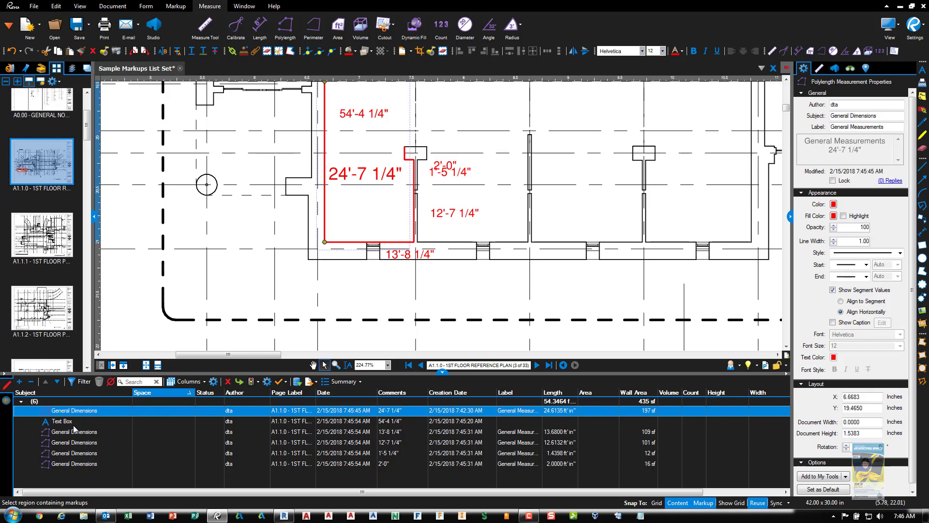
{"action": "left_click", "coordinate": [74, 431]}
{"action": "left_click", "coordinate": [76, 443]}
{"action": "left_click", "coordinate": [78, 453]}
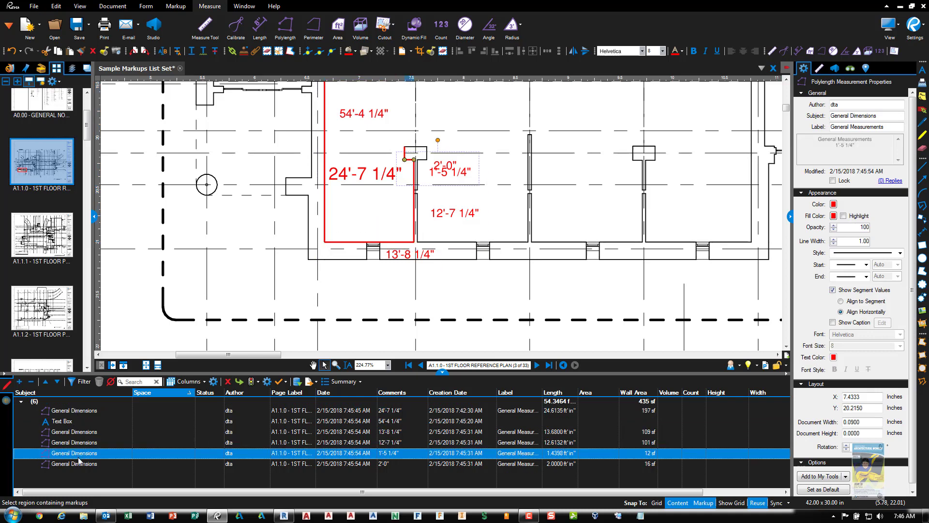
{"action": "left_click", "coordinate": [81, 463]}
- Multi-select the 24'-7 1/4", 13'-8 1/4", 12'-7 1/4", 1'-5 1/4" and 2'-0" rows and group them
{"action": "left_click", "coordinate": [77, 411]}
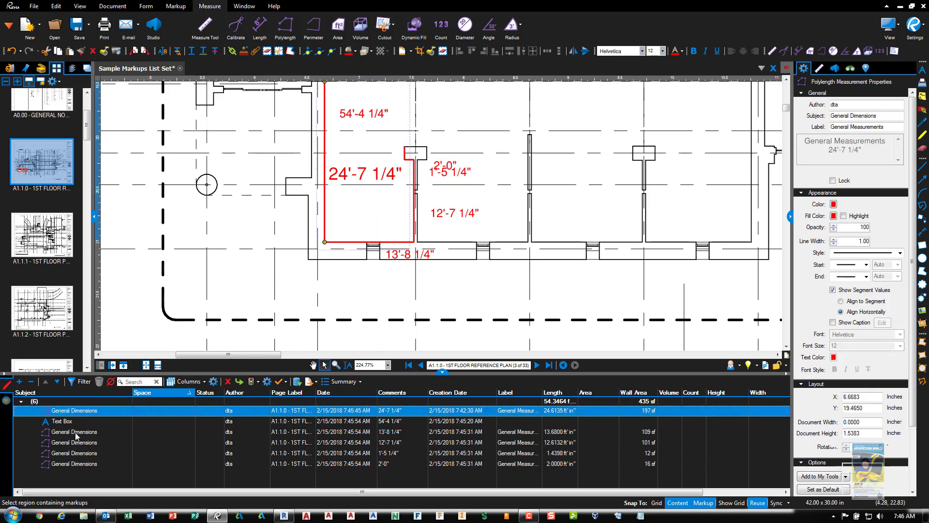
{"action": "left_click", "coordinate": [74, 432], "text": "ctrl"}
{"action": "left_click", "coordinate": [76, 443], "text": "ctrl"}
{"action": "left_click", "coordinate": [79, 454], "text": "ctrl"}
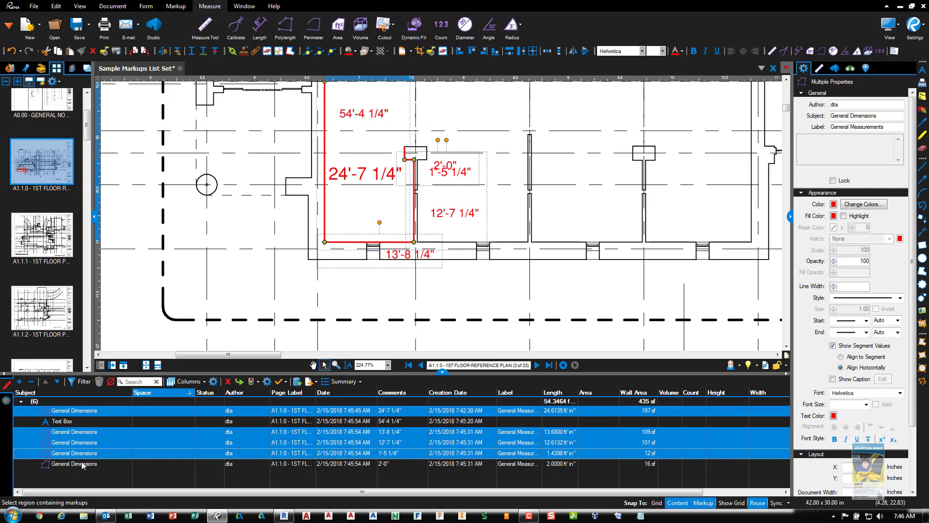
{"action": "left_click", "coordinate": [82, 465], "text": "ctrl"}
{"action": "right_click", "coordinate": [82, 465]}
{"action": "left_click", "coordinate": [129, 396]}
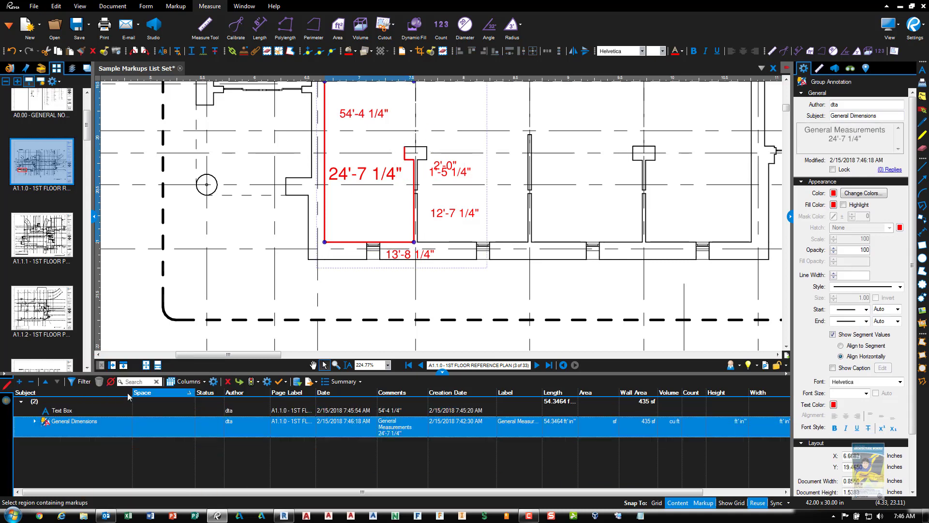
{"action": "left_click", "coordinate": [62, 457]}
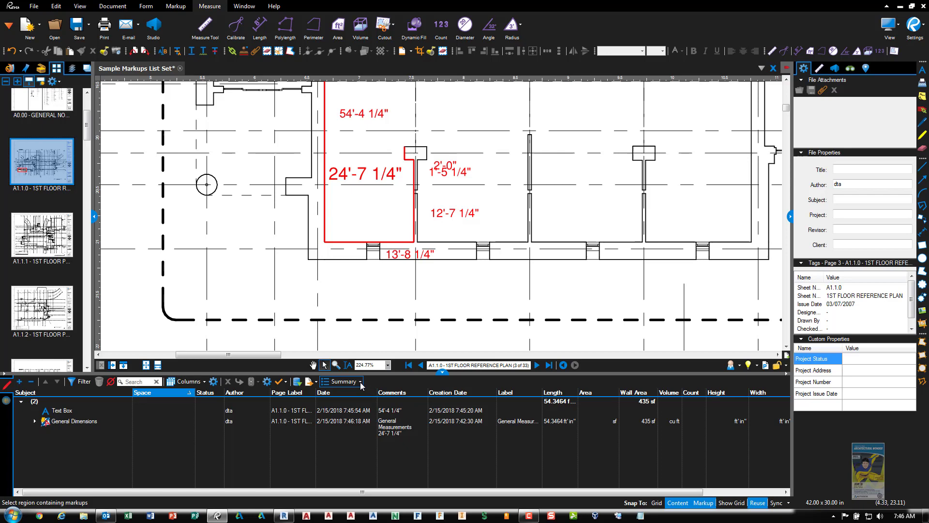
- Set up a CSV markup summary limited to the current page
{"action": "left_click", "coordinate": [343, 382]}
{"action": "left_click", "coordinate": [364, 399]}
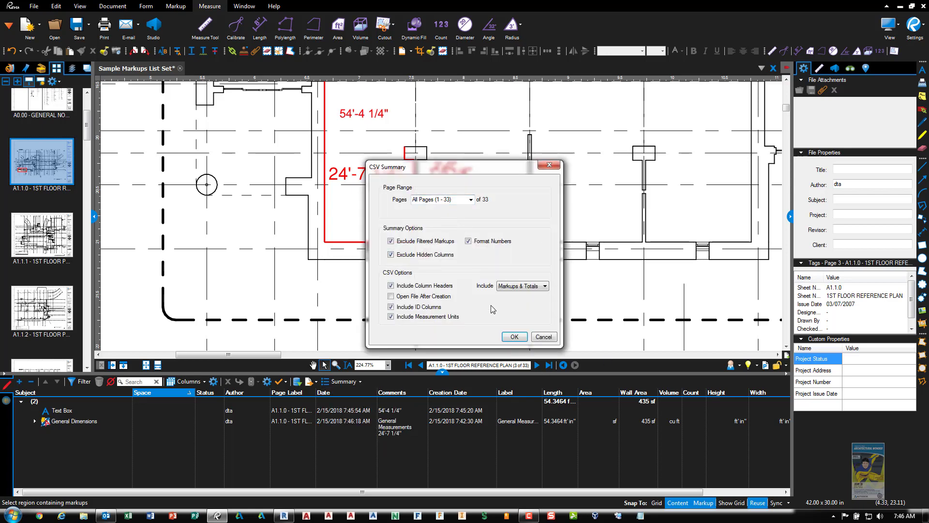
{"action": "left_click", "coordinate": [470, 199]}
{"action": "left_click", "coordinate": [438, 217]}
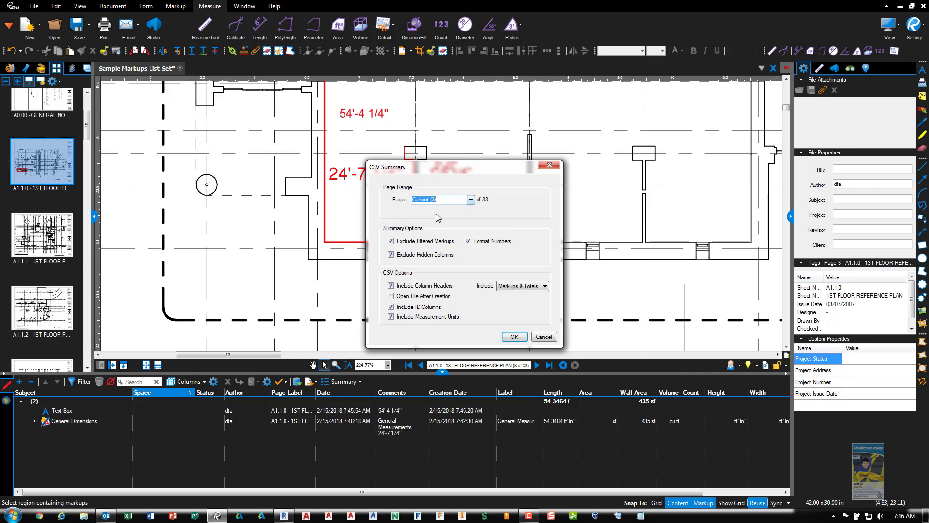
{"action": "left_click", "coordinate": [514, 337]}
- Save the summary to disk as Sample Markups List Set.csv in C:\Temp
{"action": "left_click", "coordinate": [488, 341]}
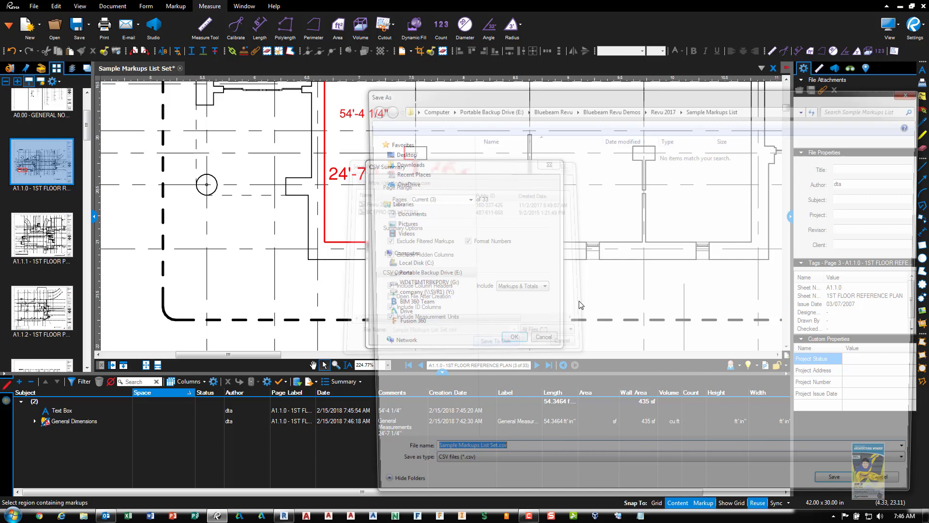
{"action": "left_click", "coordinate": [405, 264]}
{"action": "left_click", "coordinate": [497, 235]}
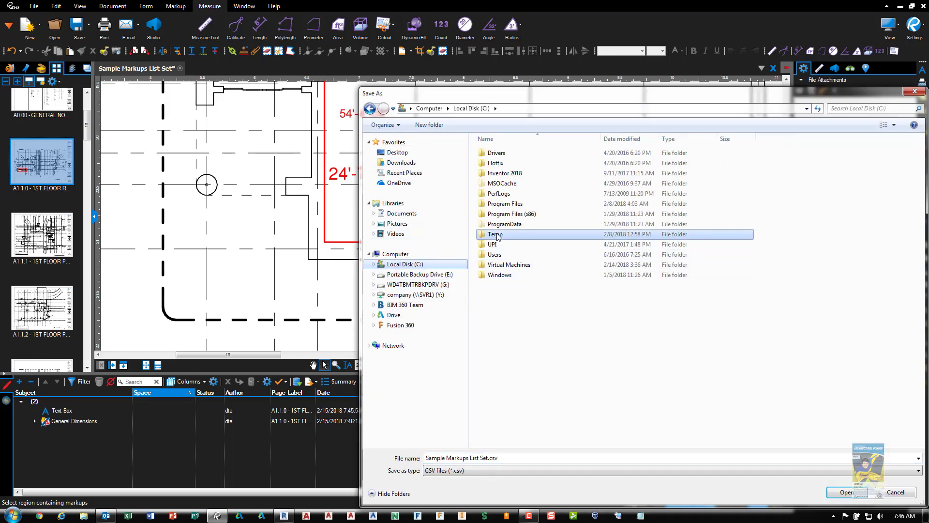
{"action": "double_click", "coordinate": [497, 234]}
{"action": "left_click", "coordinate": [843, 487]}
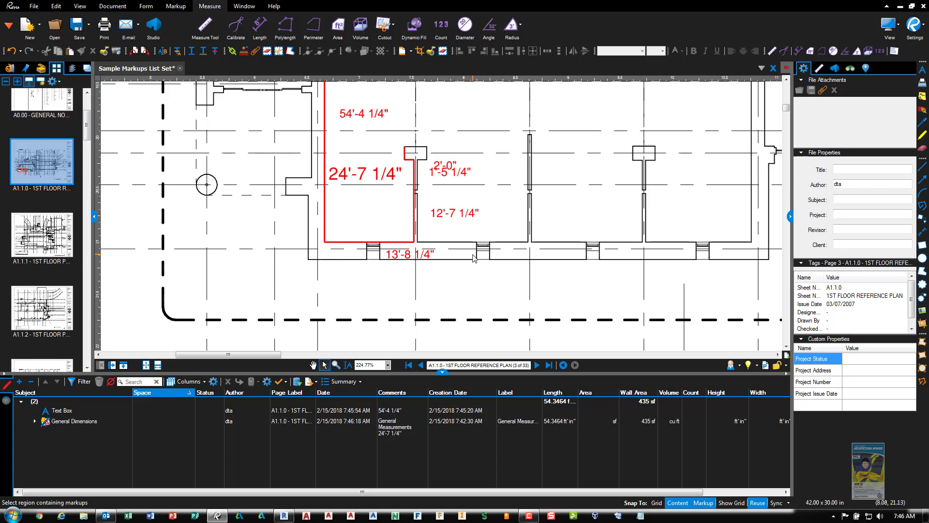
- Launch Excel, browse to C:\Temp to find the exported CSV, then close the file browser
{"action": "left_click", "coordinate": [127, 516]}
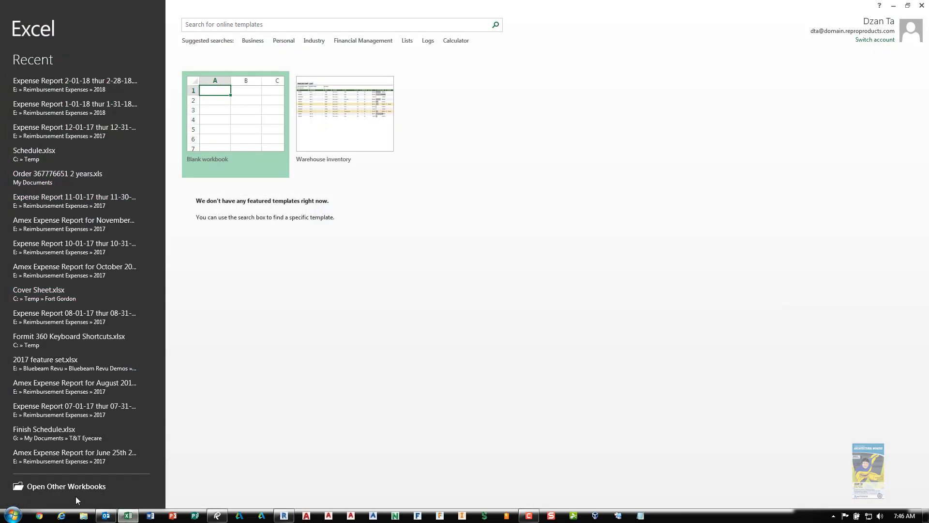
{"action": "left_click", "coordinate": [99, 493]}
{"action": "left_click", "coordinate": [150, 164]}
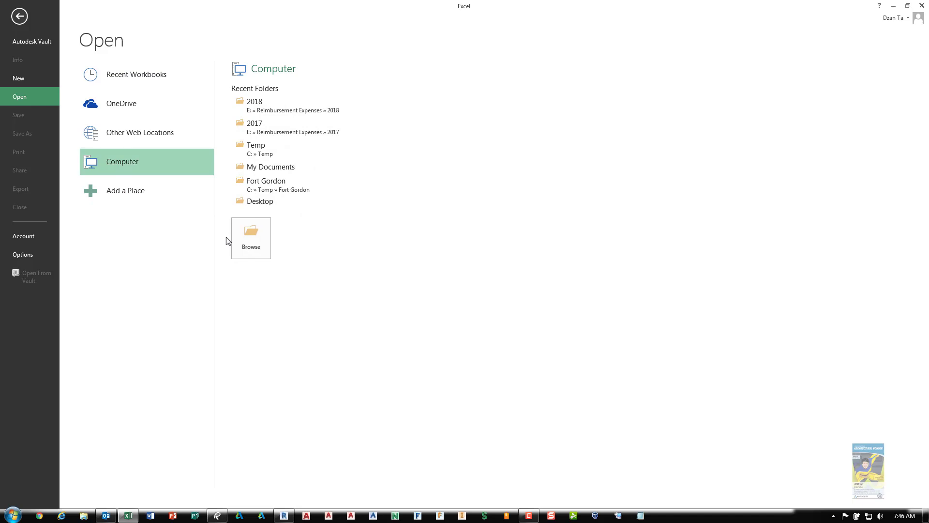
{"action": "left_click", "coordinate": [252, 242]}
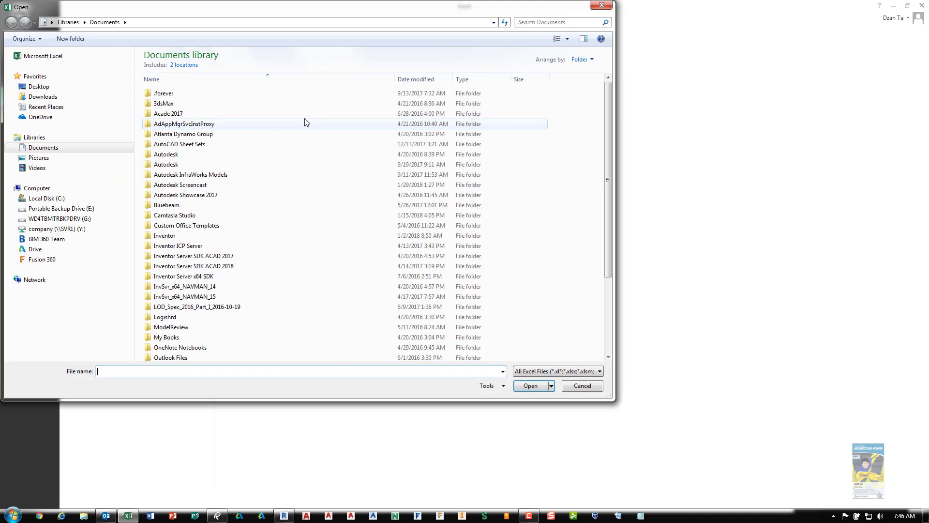
{"action": "left_click", "coordinate": [47, 198]}
{"action": "double_click", "coordinate": [165, 146]}
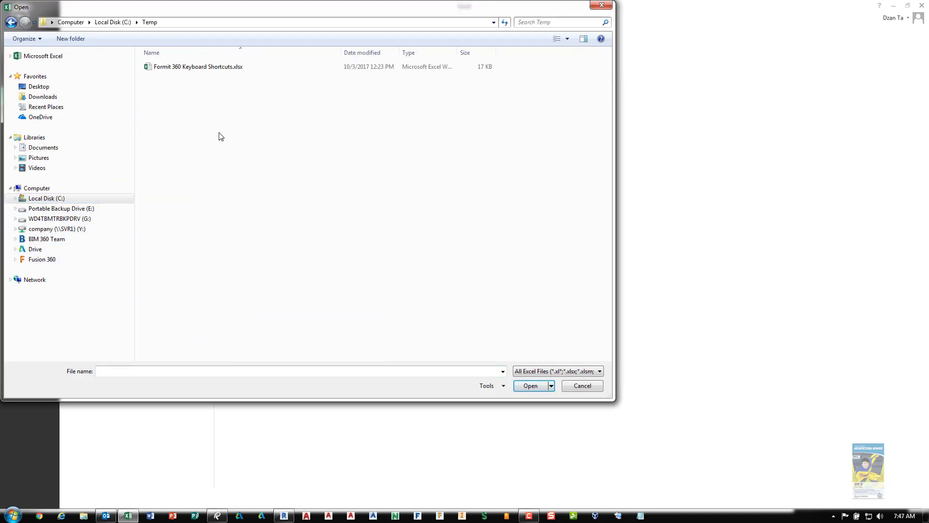
{"action": "left_click", "coordinate": [204, 68]}
{"action": "left_click", "coordinate": [398, 270]}
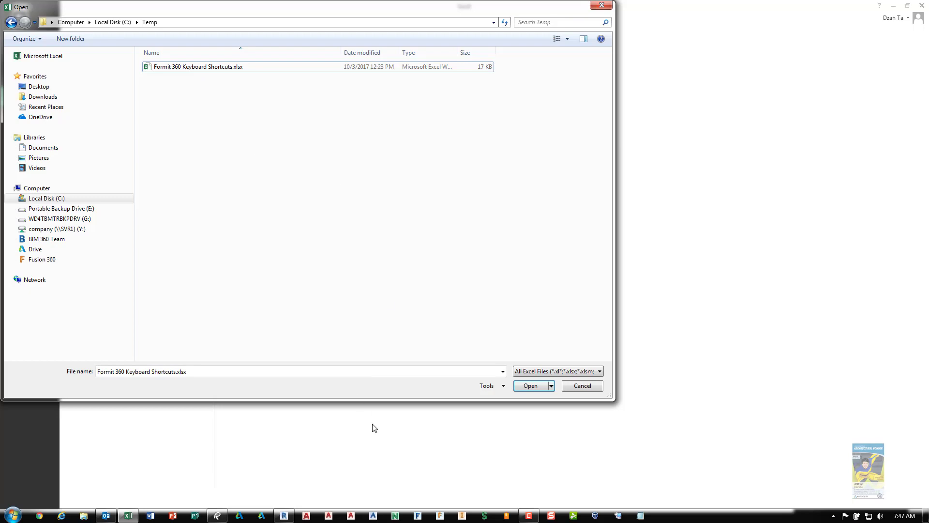
{"action": "left_click", "coordinate": [604, 7]}
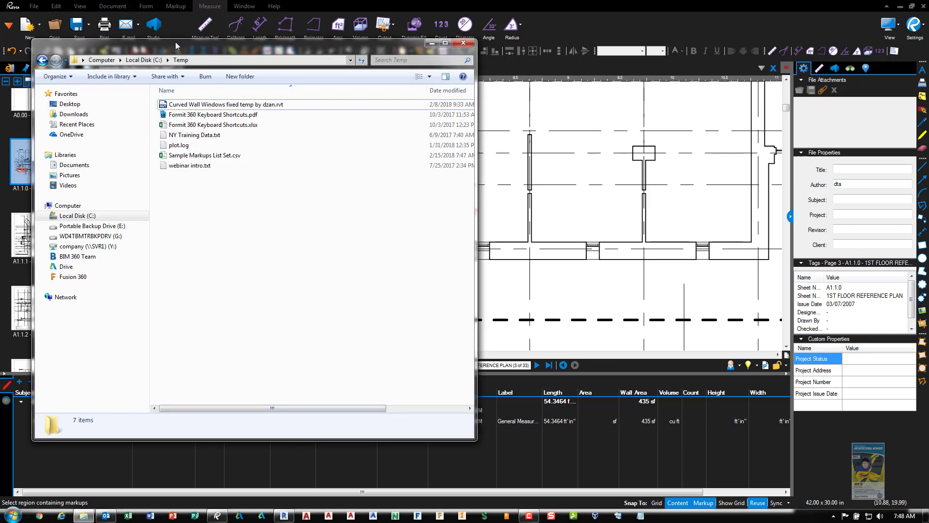
- Open Sample Markups List Set.csv and widen columns A, C and I, autofitting Comments
{"action": "left_click", "coordinate": [202, 159]}
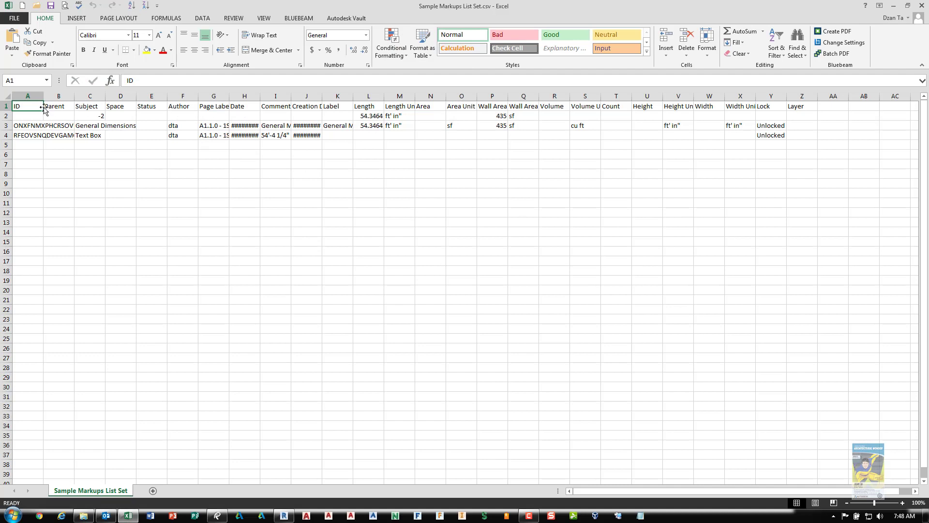
{"action": "left_click_drag", "start_coordinate": [43, 96], "coordinate": [56, 96]}
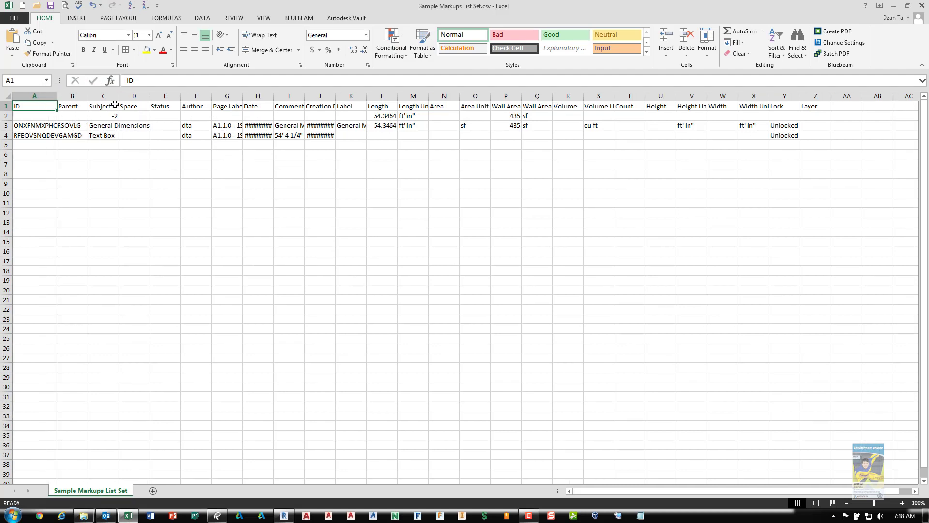
{"action": "left_click_drag", "start_coordinate": [118, 101], "coordinate": [128, 101]}
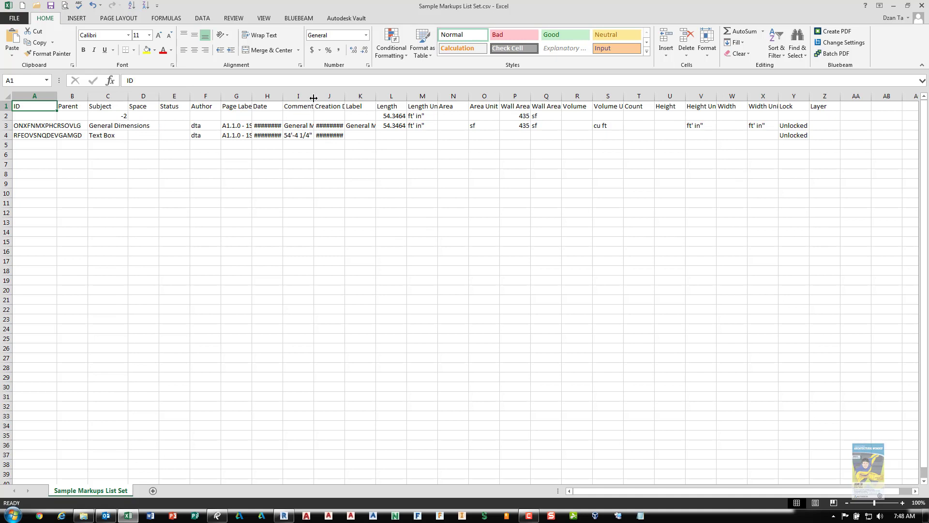
{"action": "left_click_drag", "start_coordinate": [314, 98], "coordinate": [358, 94]}
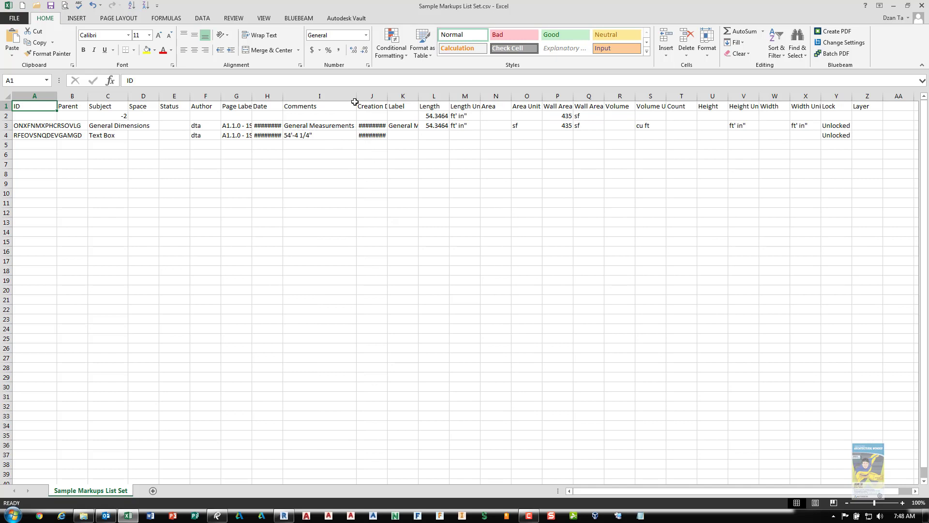
{"action": "double_click", "coordinate": [357, 96]}
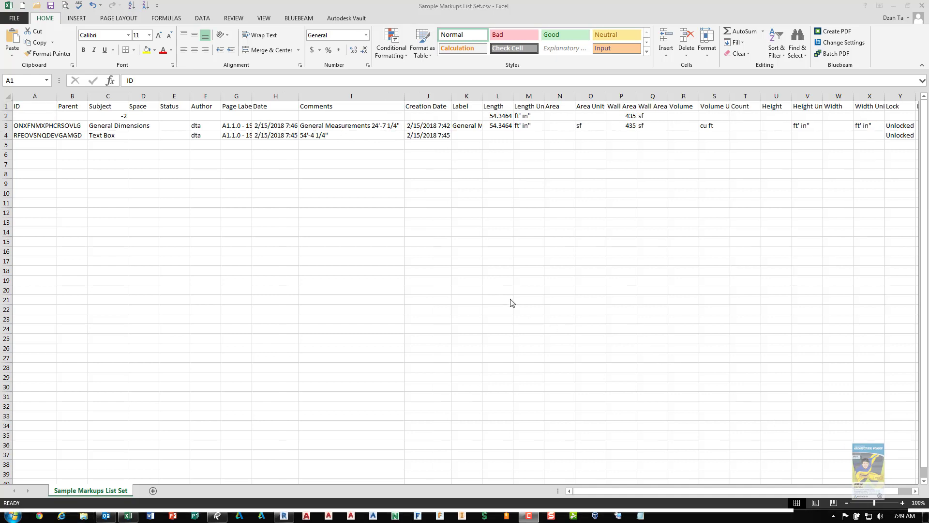
- Return to Revu, make the markups list taller, and collapse the General Dimensions group
{"action": "left_click", "coordinate": [896, 7]}
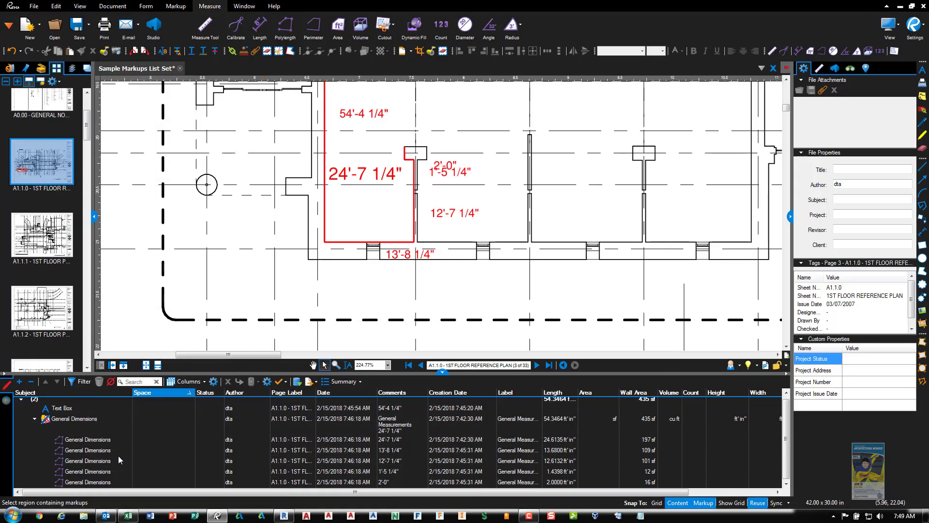
{"action": "left_click_drag", "start_coordinate": [442, 372], "coordinate": [442, 339]}
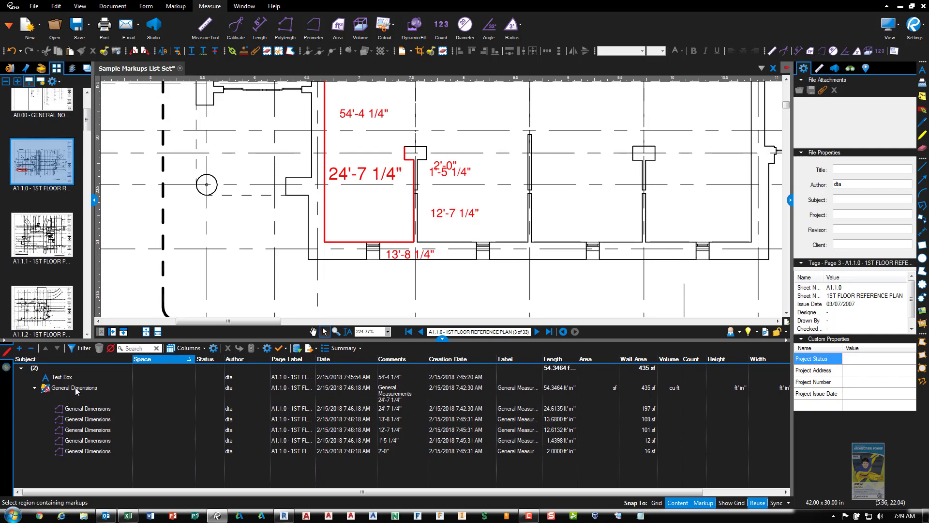
{"action": "left_click", "coordinate": [35, 388]}
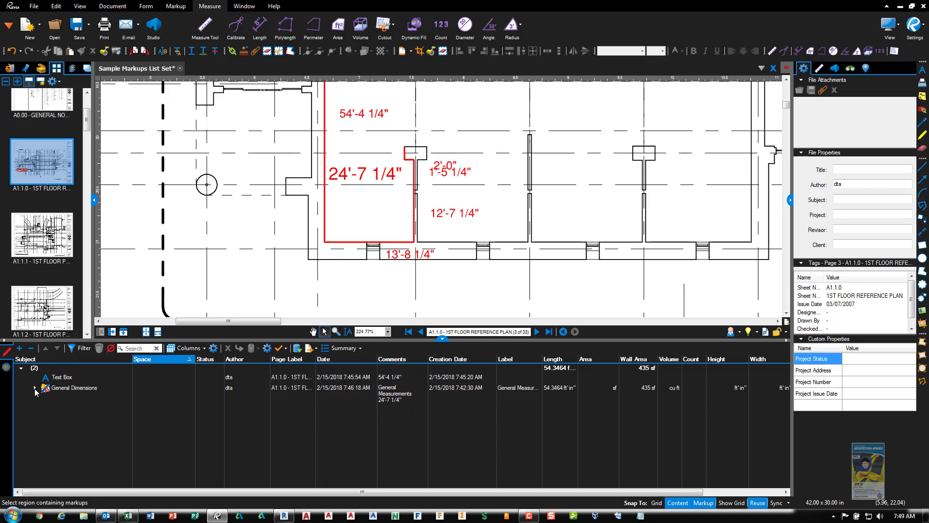
- Expand General Dimensions and set up a CSV summary of the current page
{"action": "left_click", "coordinate": [35, 388]}
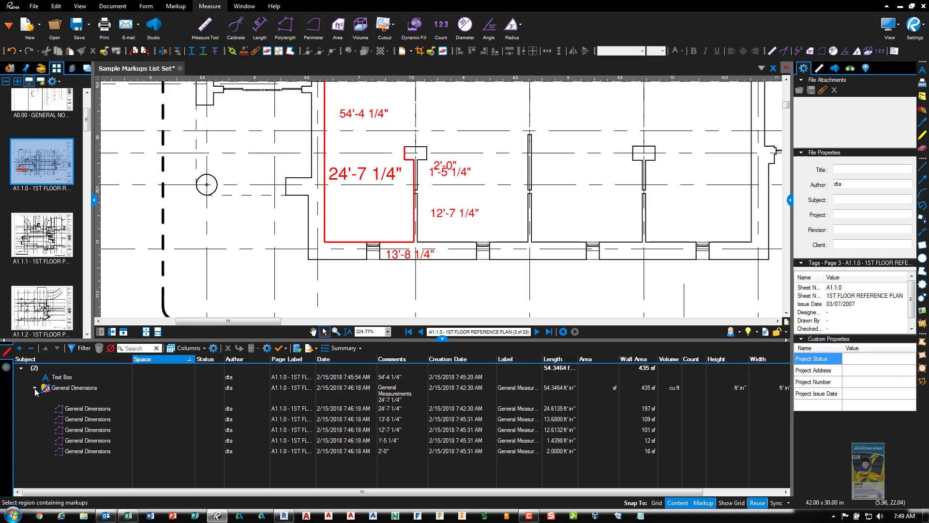
{"action": "left_click", "coordinate": [344, 349]}
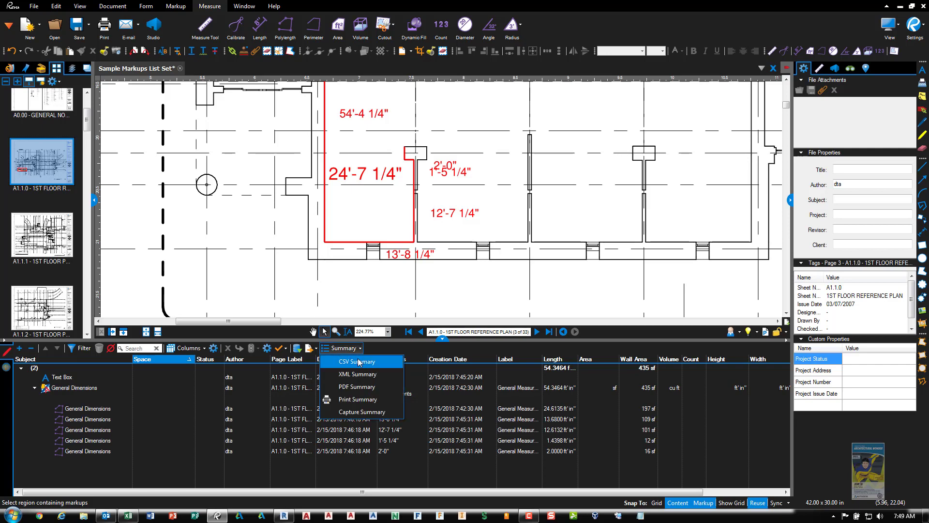
{"action": "left_click", "coordinate": [360, 364]}
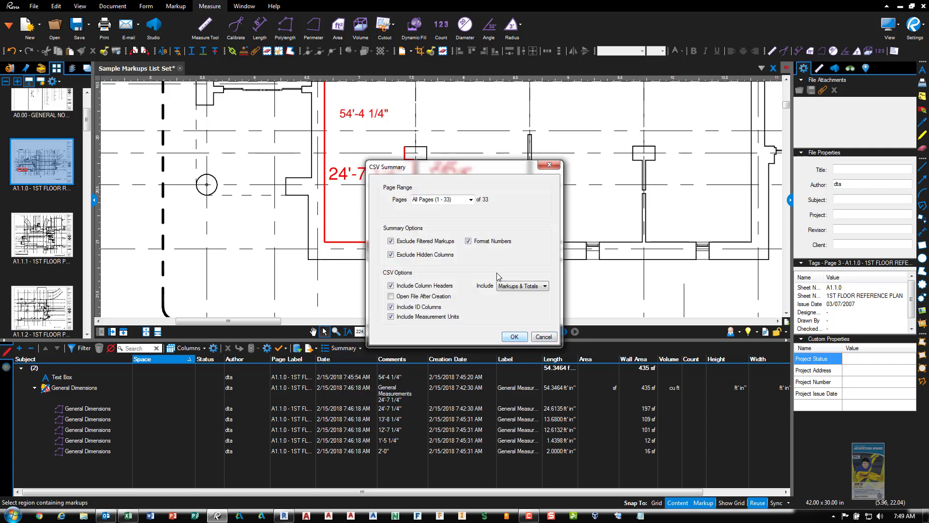
{"action": "left_click", "coordinate": [471, 200]}
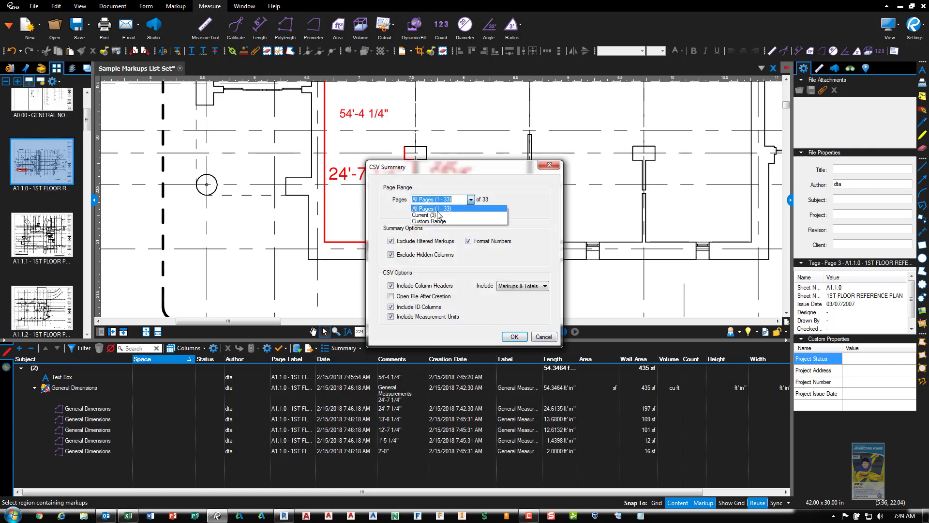
{"action": "left_click", "coordinate": [520, 332]}
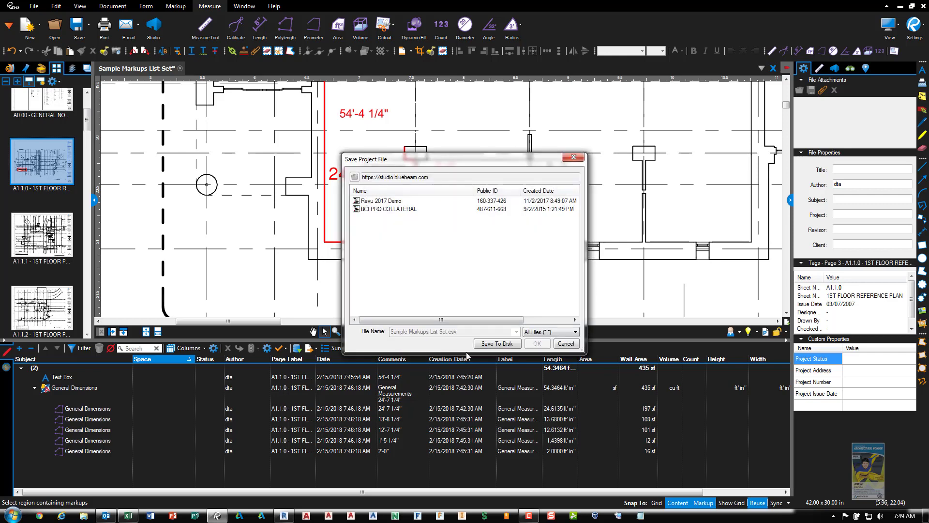
- Save the summary as Sample Markups List Set 2.csv
{"action": "left_click", "coordinate": [498, 343]}
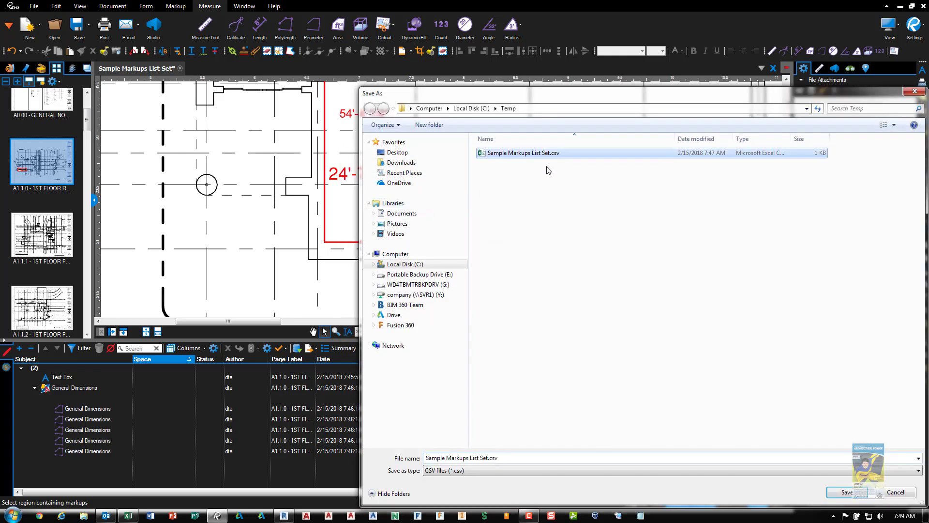
{"action": "left_click", "coordinate": [529, 458]}
{"action": "left_click_drag", "start_coordinate": [486, 458], "coordinate": [529, 453]}
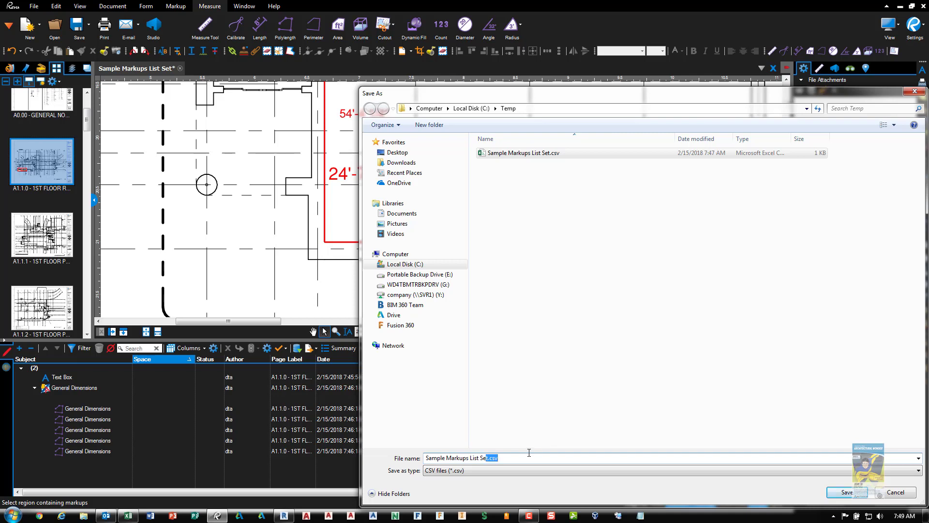
{"action": "key", "text": "BackSpace"}
{"action": "type", "text": "2"}
{"action": "left_click", "coordinate": [845, 493]}
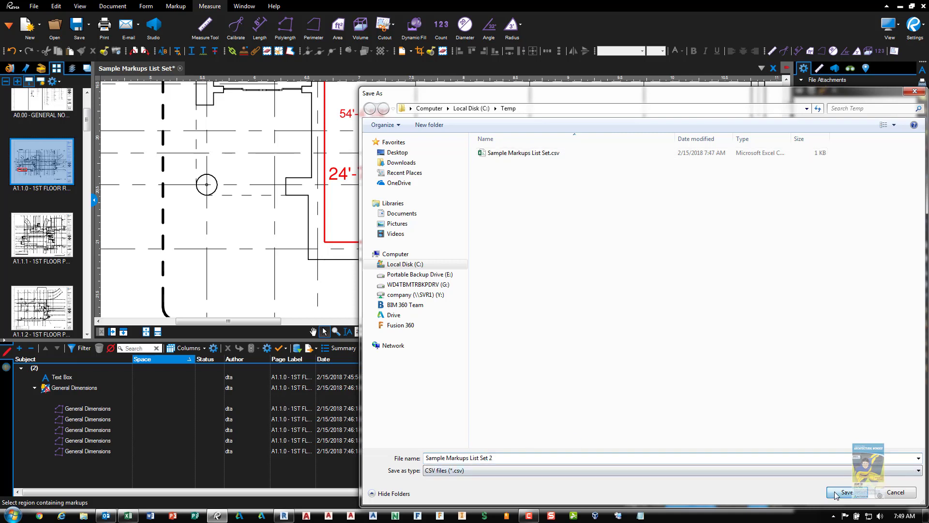
- Open Sample Markups List Set 2.csv from C:\Temp in Excel
{"action": "left_click", "coordinate": [83, 516]}
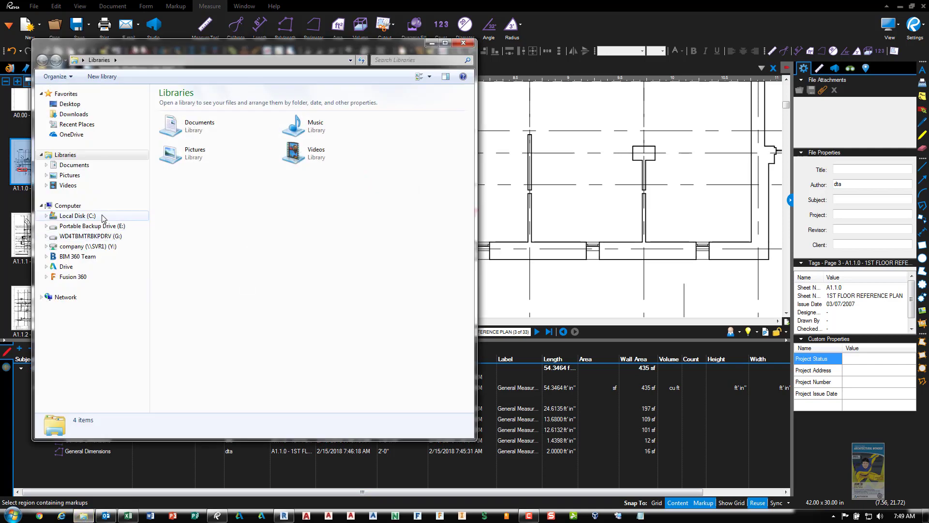
{"action": "left_click", "coordinate": [65, 215]}
{"action": "double_click", "coordinate": [182, 186]}
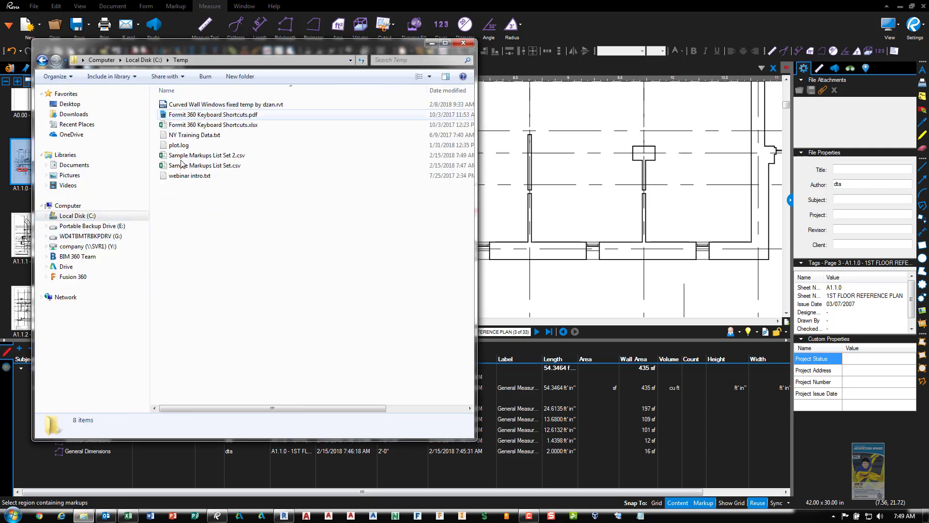
{"action": "double_click", "coordinate": [244, 155]}
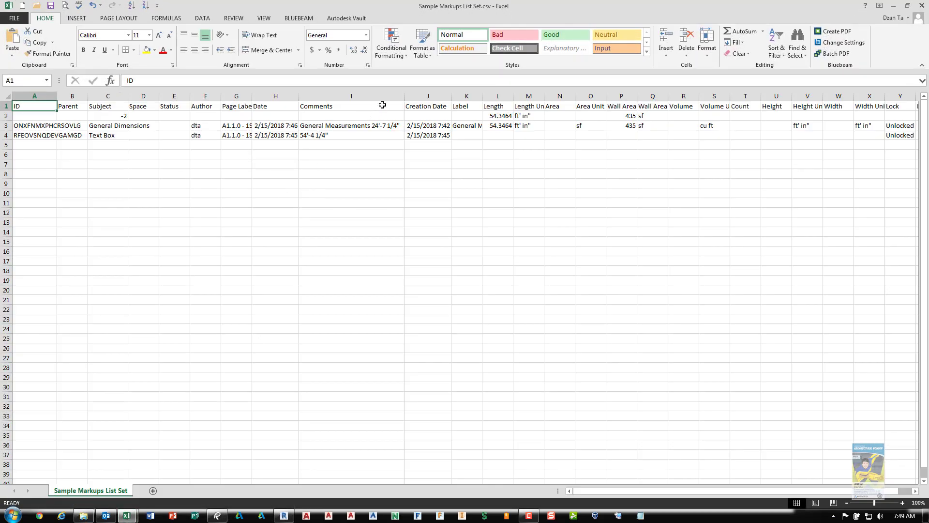
- Widen the Comments and Date columns and inspect the comments in cells I4 and I3
{"action": "left_click_drag", "start_coordinate": [404, 97], "coordinate": [439, 96]}
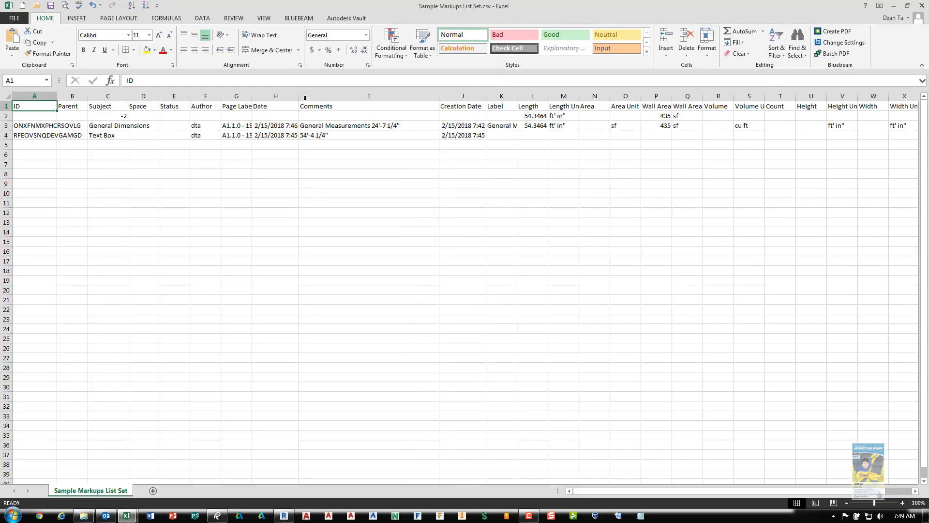
{"action": "left_click_drag", "start_coordinate": [298, 96], "coordinate": [314, 96]}
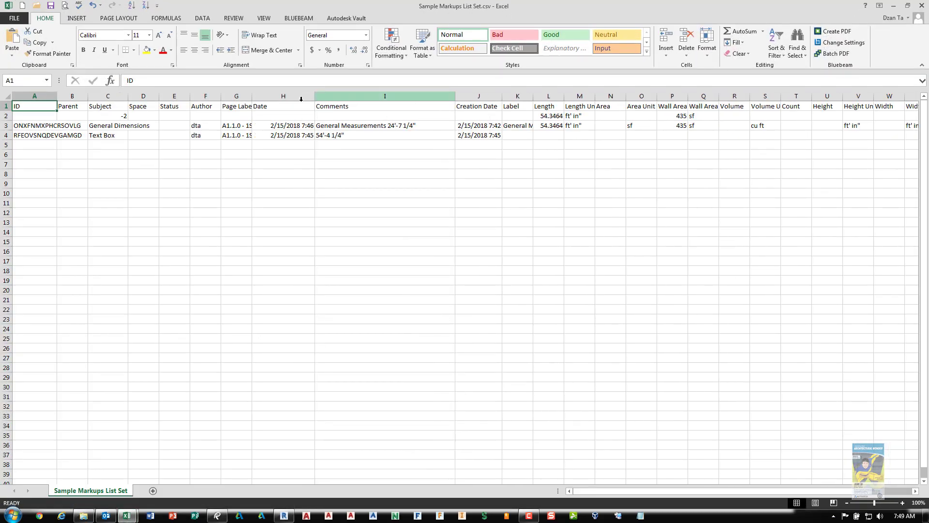
{"action": "left_click", "coordinate": [349, 138]}
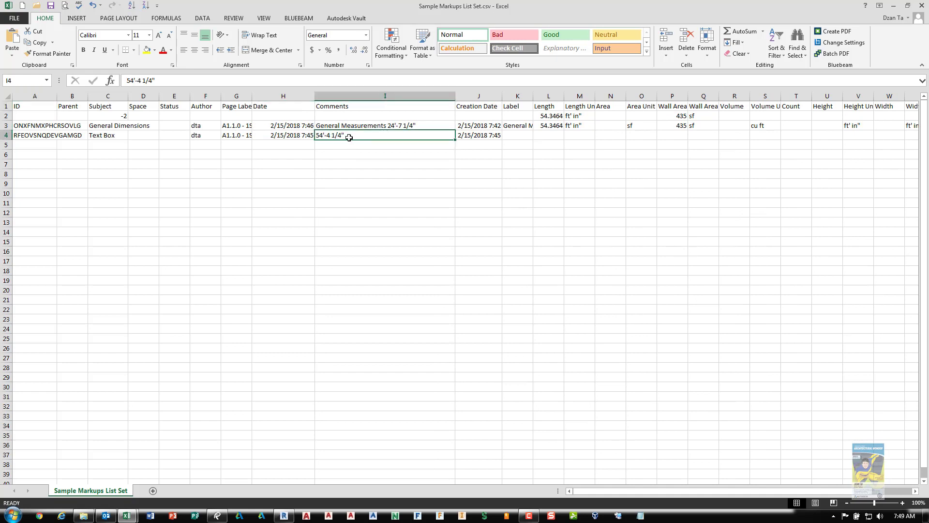
{"action": "left_click", "coordinate": [420, 126]}
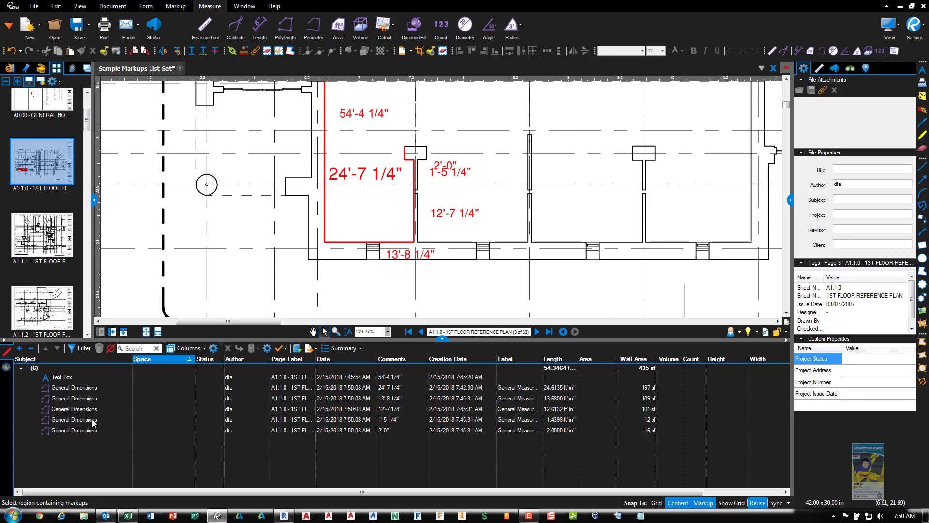
- Set up another CSV markup summary limited to the current page (3)
{"action": "left_click", "coordinate": [346, 348]}
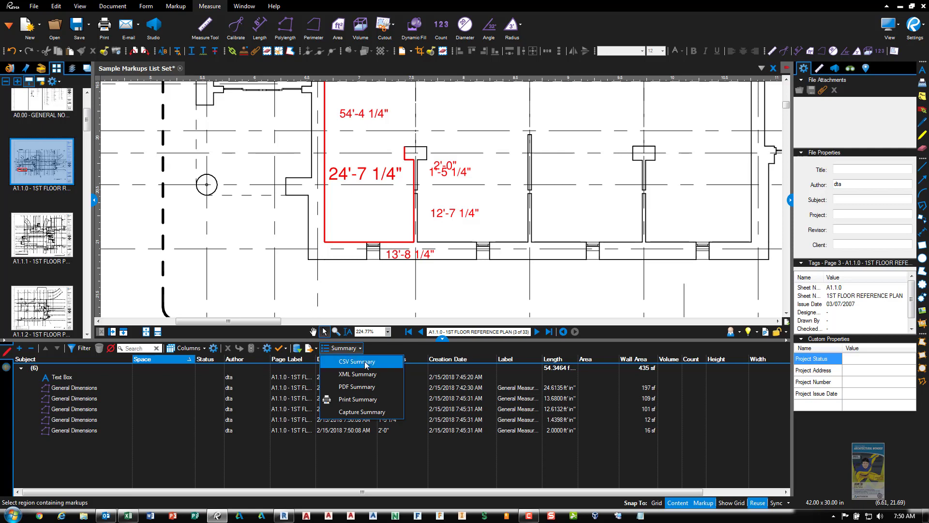
{"action": "left_click", "coordinate": [359, 361]}
{"action": "left_click", "coordinate": [469, 202]}
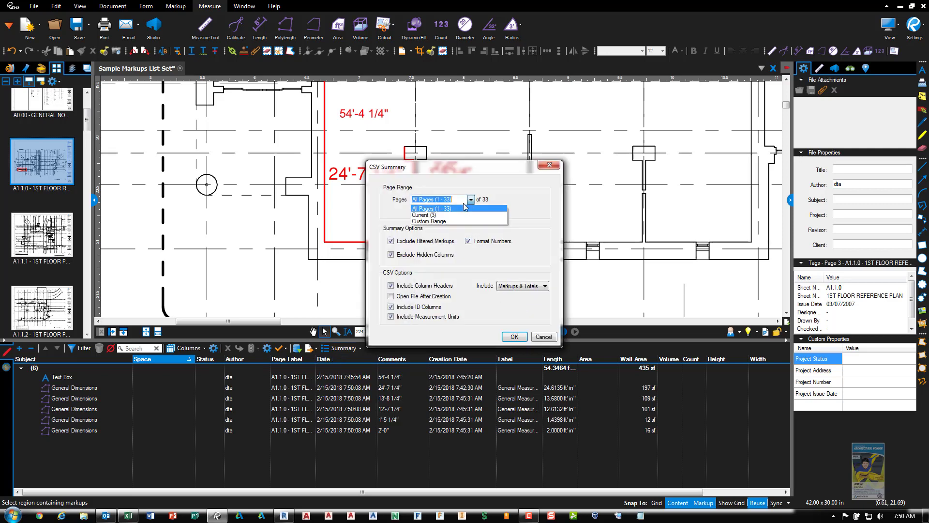
{"action": "left_click", "coordinate": [436, 216]}
{"action": "left_click", "coordinate": [514, 337]}
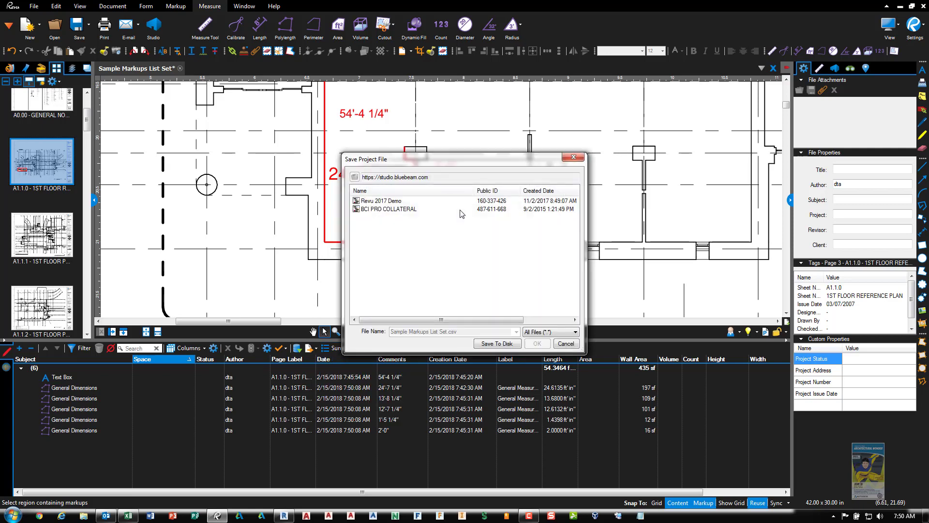
- Save the summary to C:\Temp as Sample Markups List Set 3.csv
{"action": "left_click", "coordinate": [490, 344]}
{"action": "left_click", "coordinate": [523, 153]}
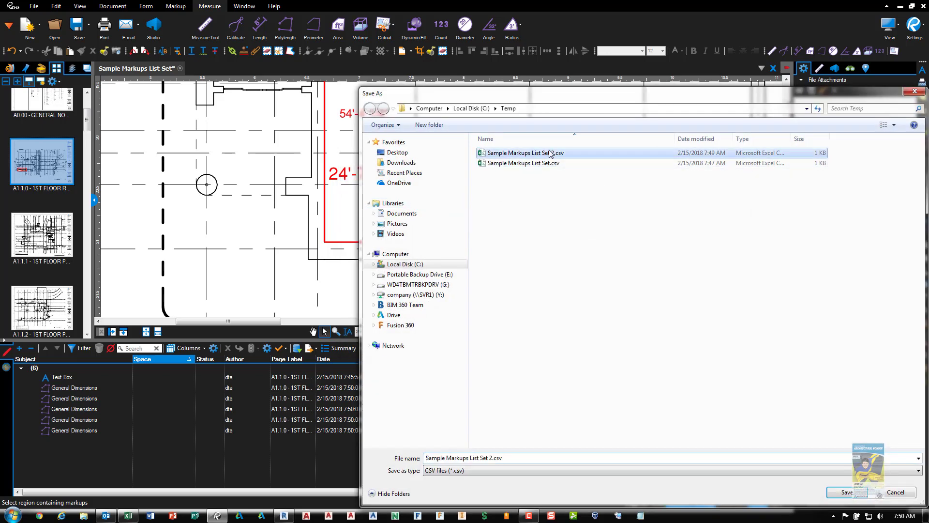
{"action": "mouse_move", "coordinate": [489, 458]}
{"action": "left_mouse_down"}
{"action": "mouse_move", "coordinate": [426, 458]}
{"action": "mouse_move", "coordinate": [503, 459]}
{"action": "left_mouse_up"}
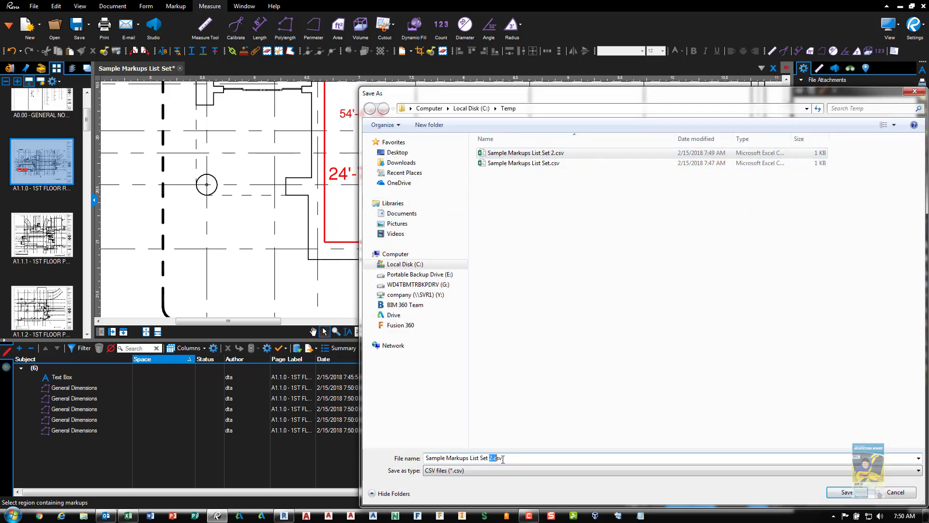
{"action": "type", "text": "3"}
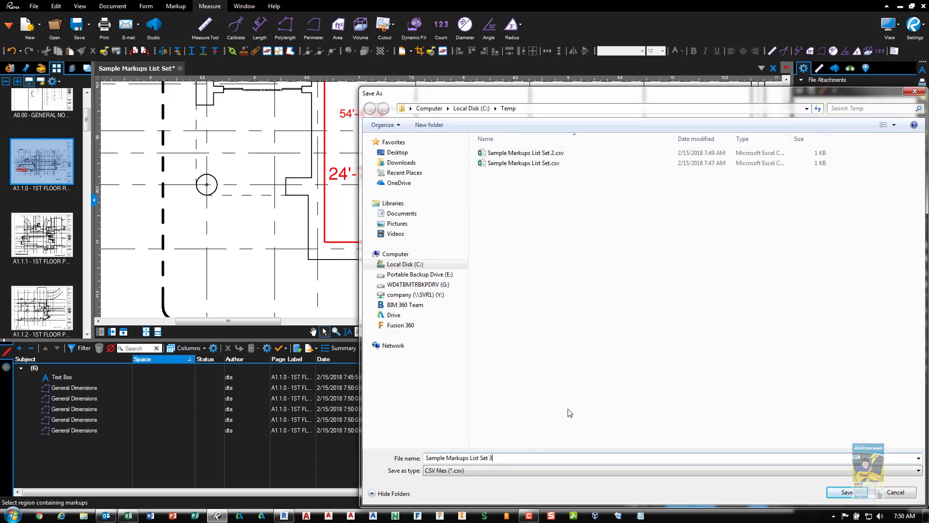
{"action": "left_click", "coordinate": [846, 491]}
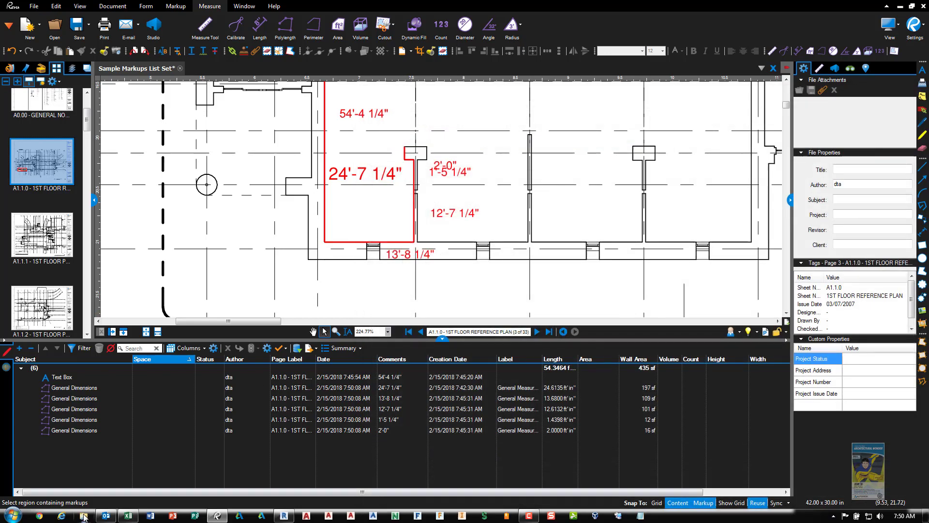
- Open an exported markups CSV from C:\Temp in Excel
{"action": "left_click", "coordinate": [83, 516]}
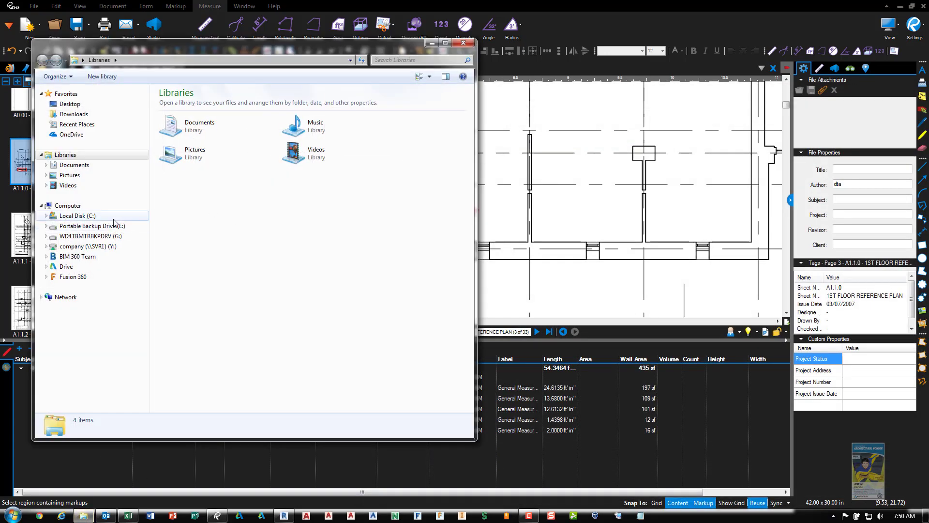
{"action": "left_click", "coordinate": [77, 216]}
{"action": "double_click", "coordinate": [188, 184]}
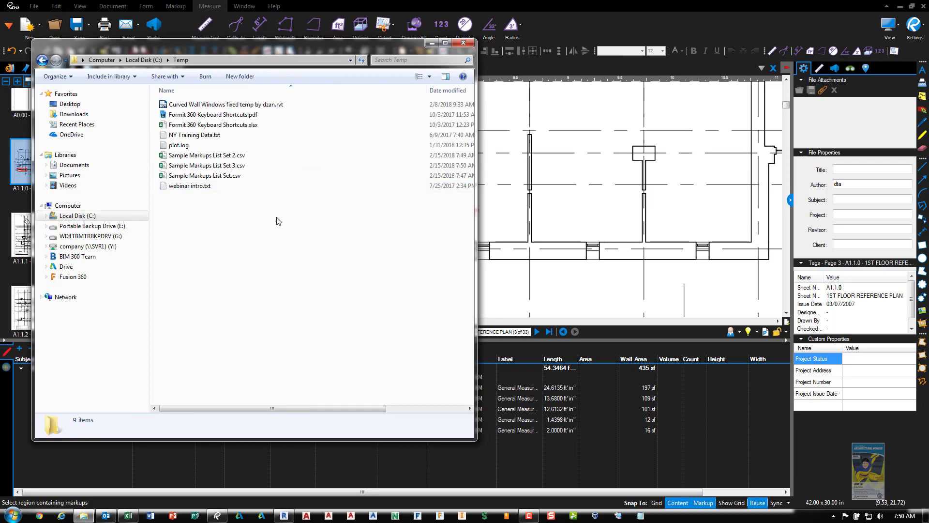
{"action": "double_click", "coordinate": [244, 166]}
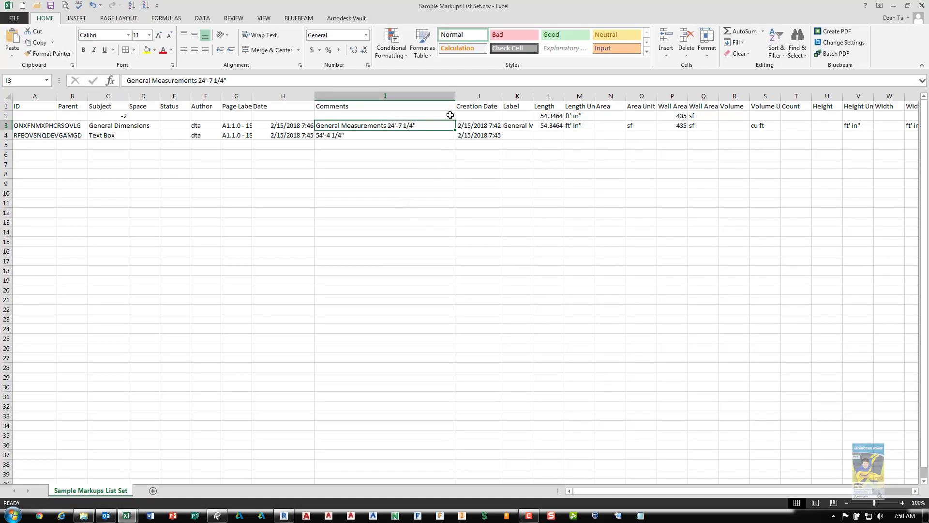
- Widen columns I and H and autofit column A to show full comments, dates and IDs
{"action": "left_click_drag", "start_coordinate": [454, 94], "coordinate": [503, 94]}
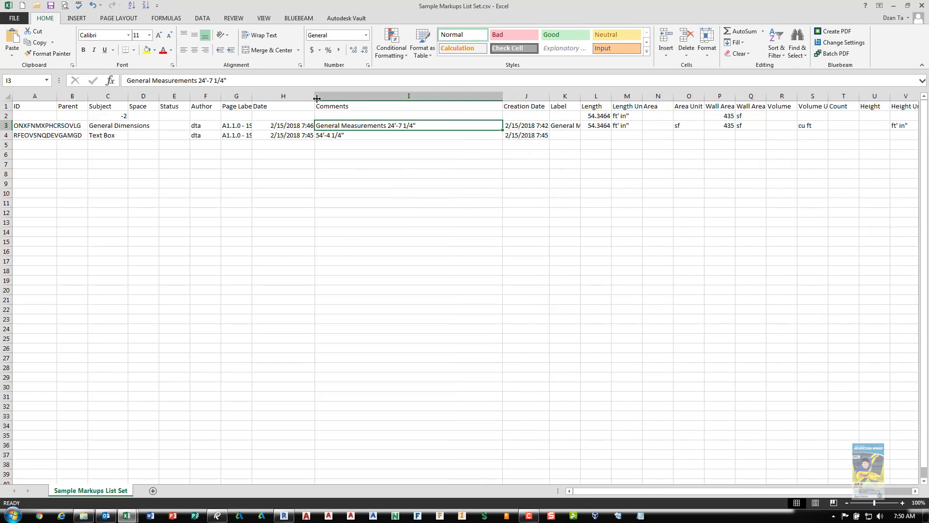
{"action": "left_click_drag", "start_coordinate": [315, 94], "coordinate": [337, 92]}
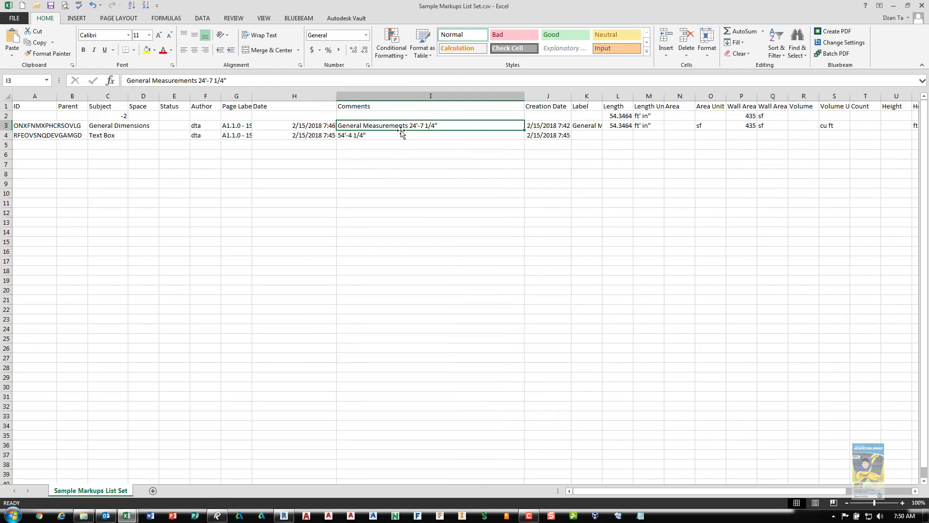
{"action": "double_click", "coordinate": [57, 96]}
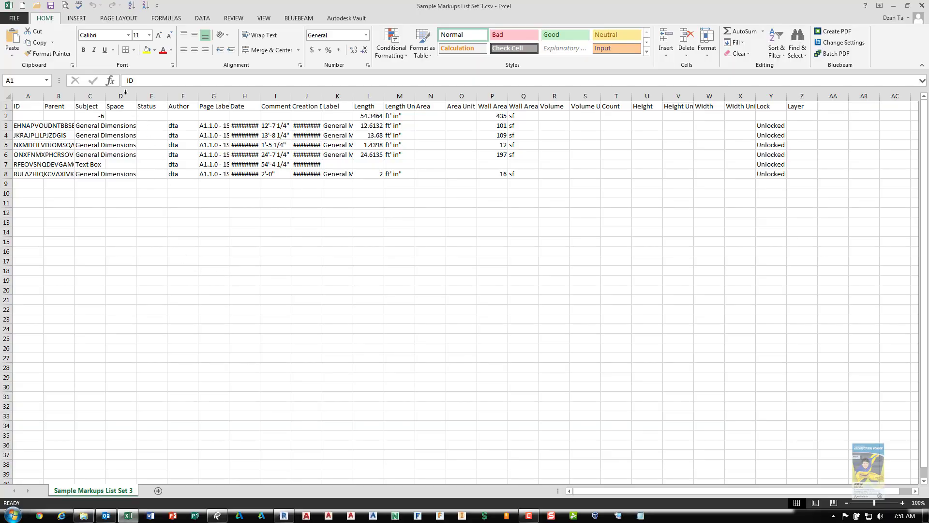
- Autofit Parent, widen the Comments, Date and Space columns, and autofit Creation Date
{"action": "double_click", "coordinate": [75, 99]}
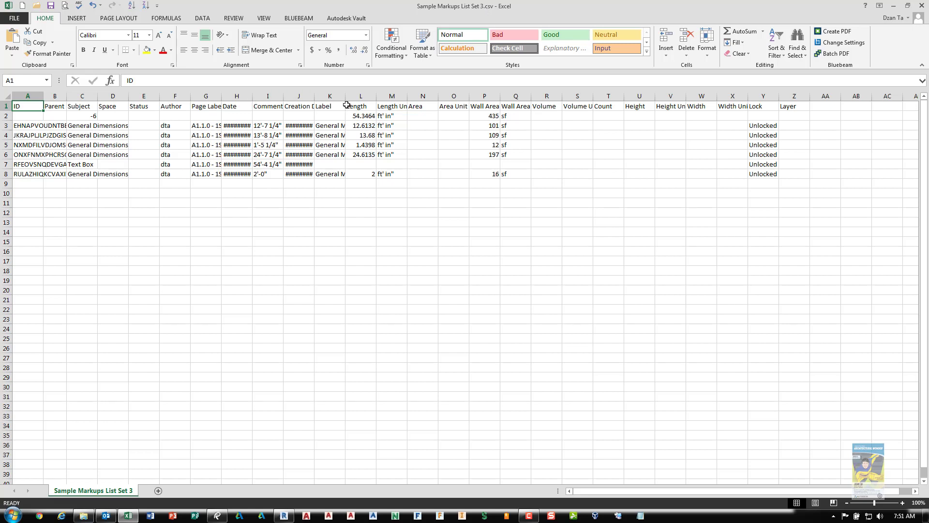
{"action": "left_click_drag", "start_coordinate": [284, 96], "coordinate": [311, 96]}
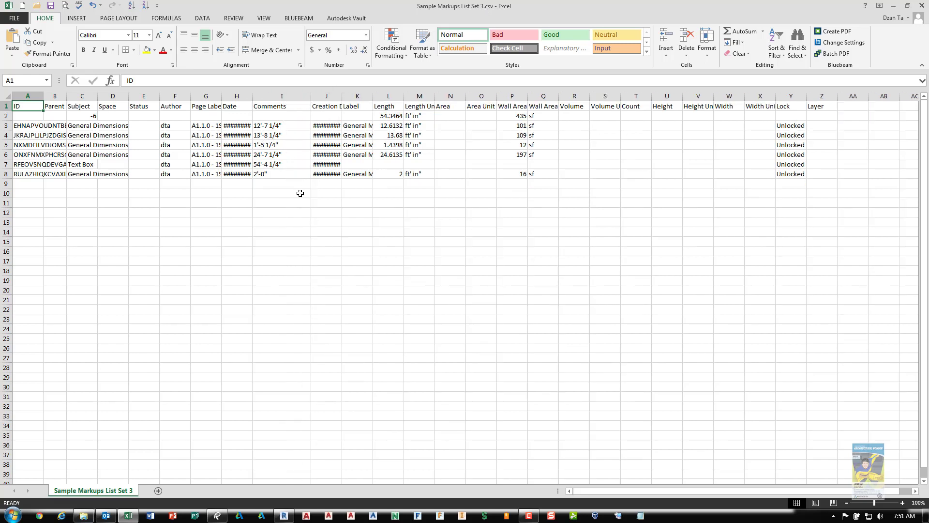
{"action": "left_click_drag", "start_coordinate": [252, 94], "coordinate": [273, 95]}
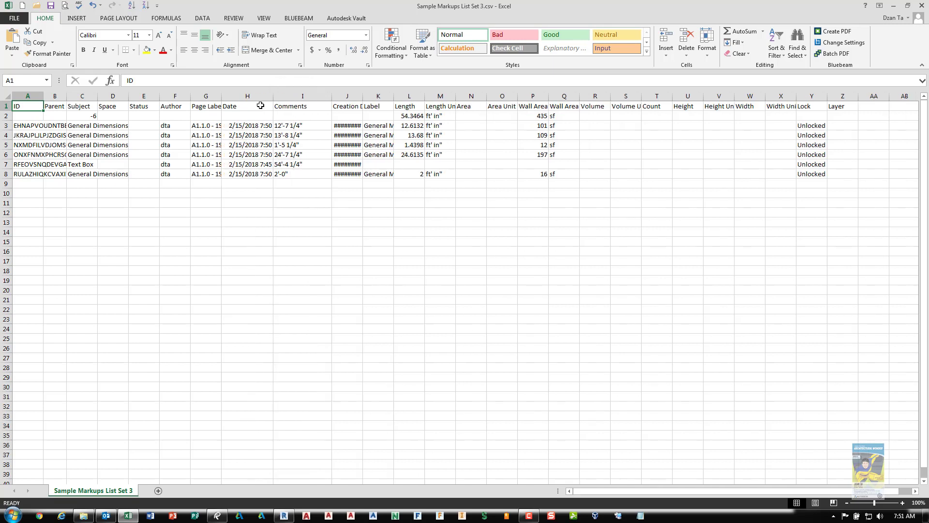
{"action": "left_click_drag", "start_coordinate": [128, 95], "coordinate": [71, 91]}
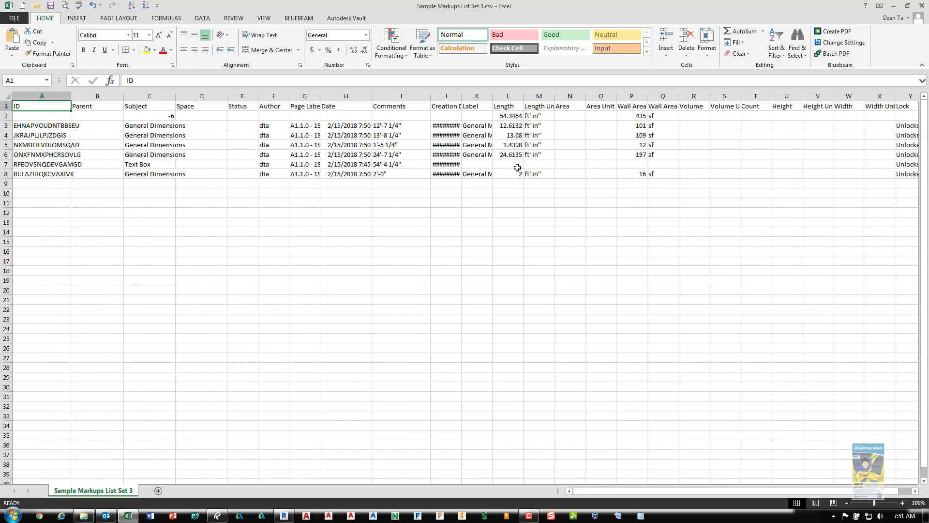
{"action": "double_click", "coordinate": [462, 96]}
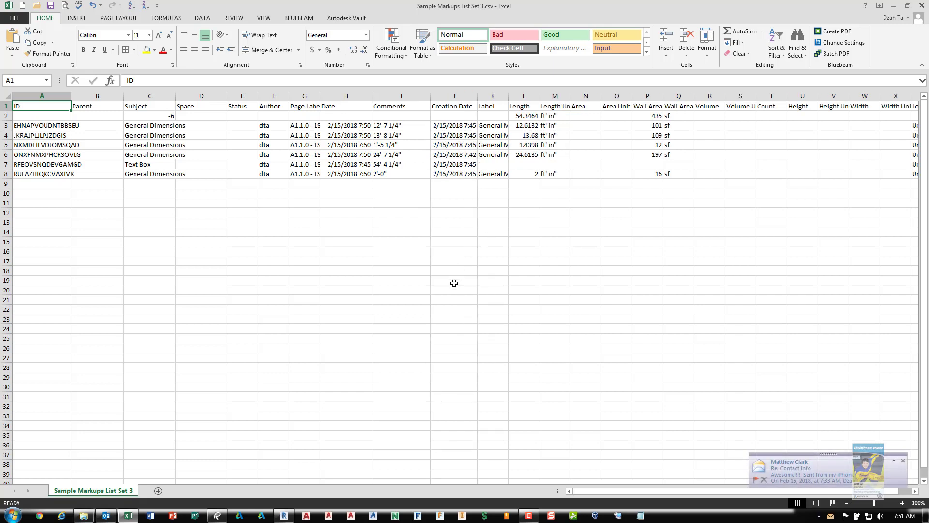
{"action": "mouse_move", "coordinate": [219, 515]}
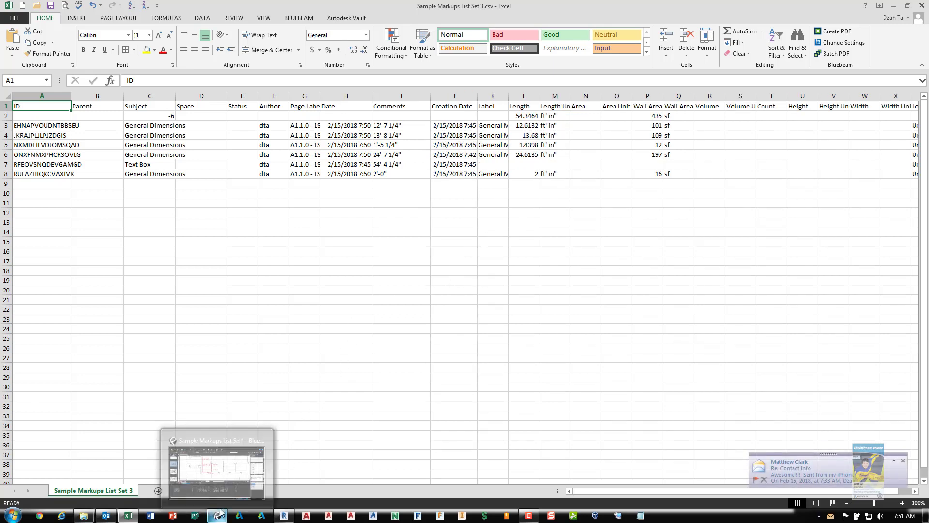
{"action": "left_click", "coordinate": [219, 517]}
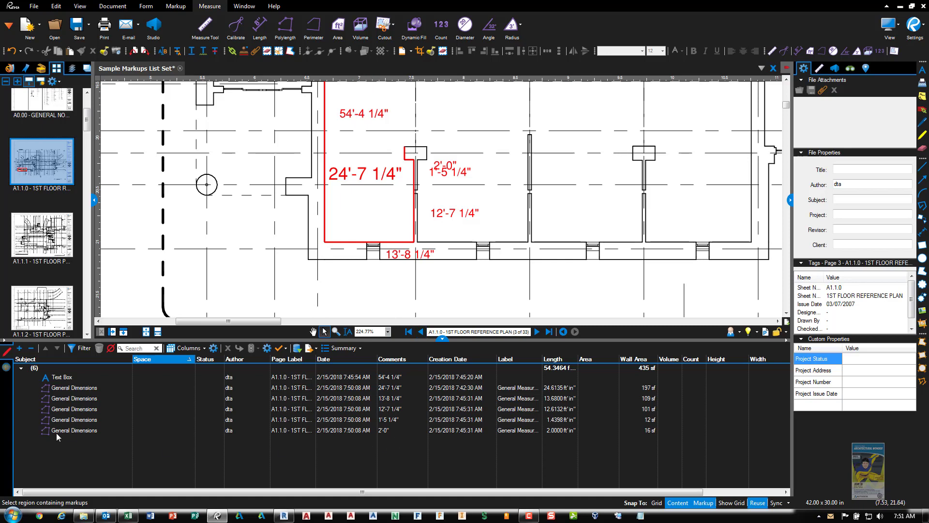
{"action": "left_click", "coordinate": [68, 378]}
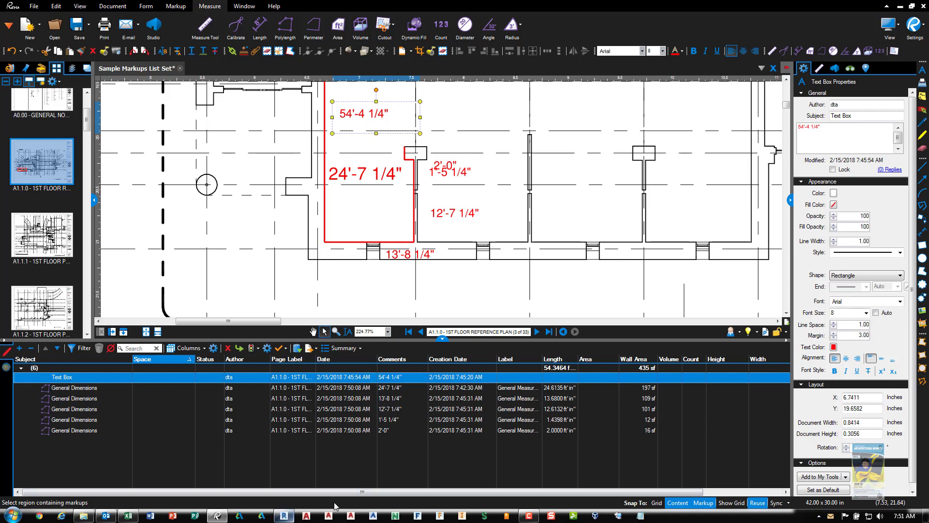
{"action": "left_click", "coordinate": [128, 515]}
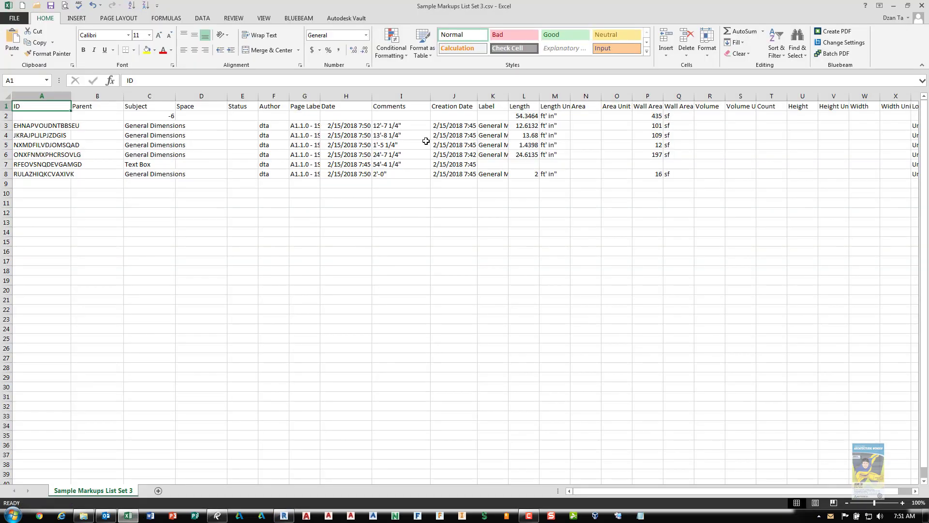
- Select I3:I8, then begin a sum formula in I9 starting =I3+ with more Comments cells
{"action": "left_click_drag", "start_coordinate": [410, 125], "coordinate": [410, 176]}
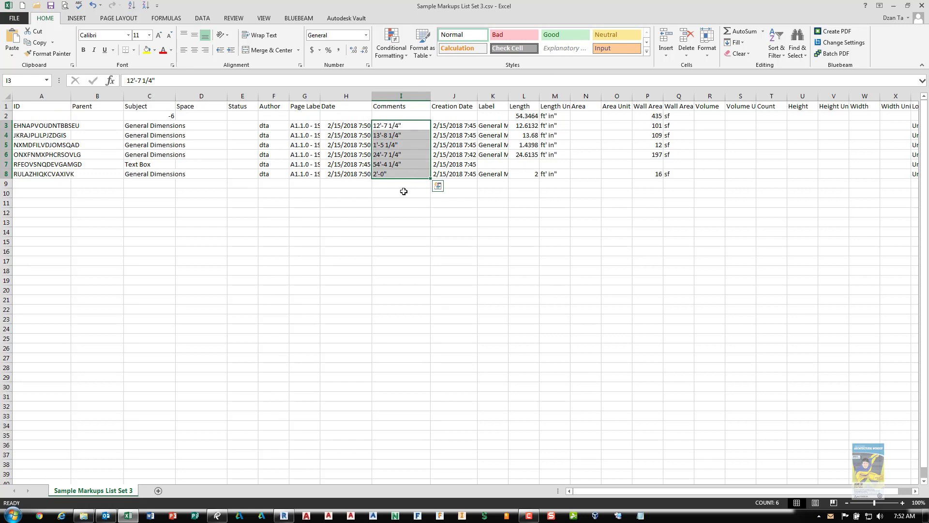
{"action": "left_click", "coordinate": [400, 184]}
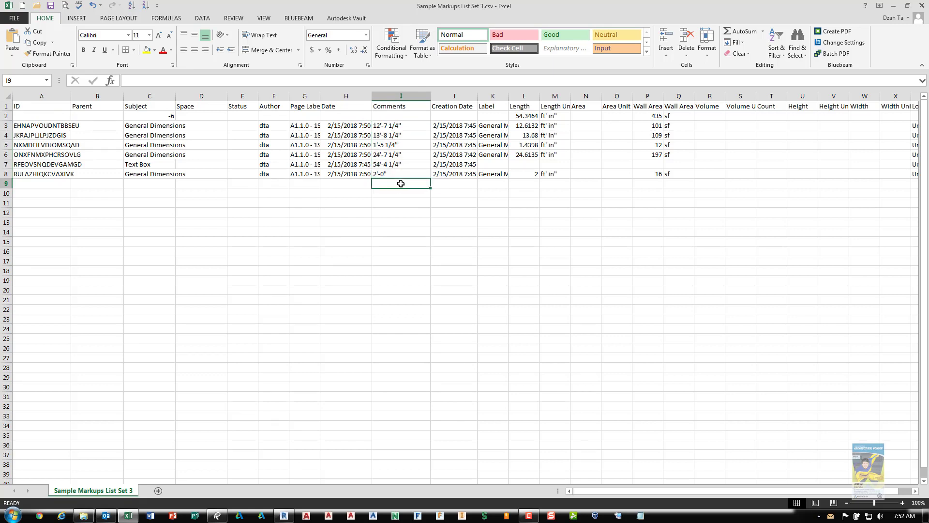
{"action": "type", "text": "="}
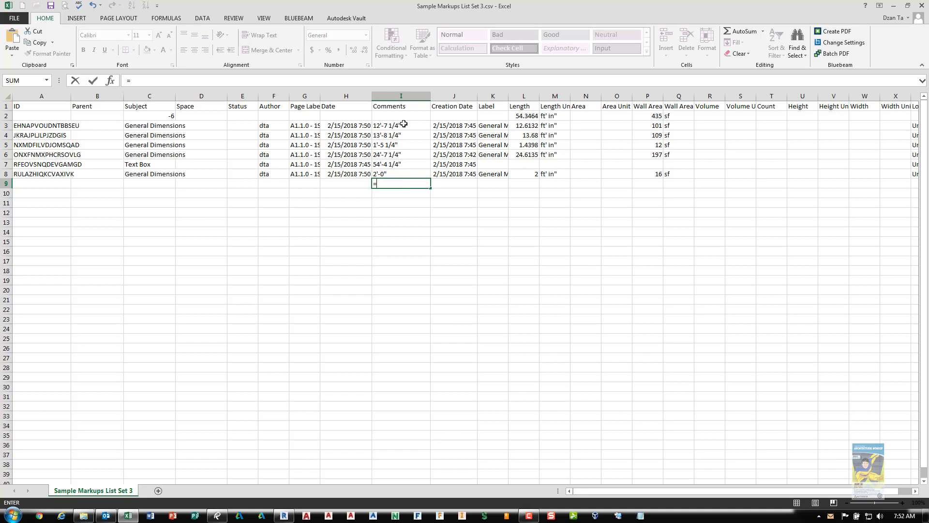
{"action": "left_click", "coordinate": [407, 125]}
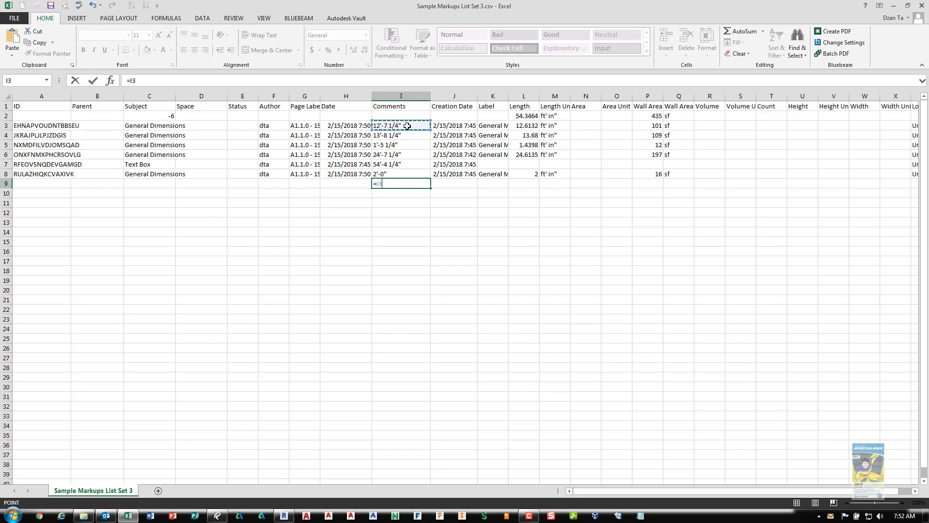
{"action": "type", "text": "+"}
{"action": "left_click_drag", "start_coordinate": [408, 173], "coordinate": [406, 135]}
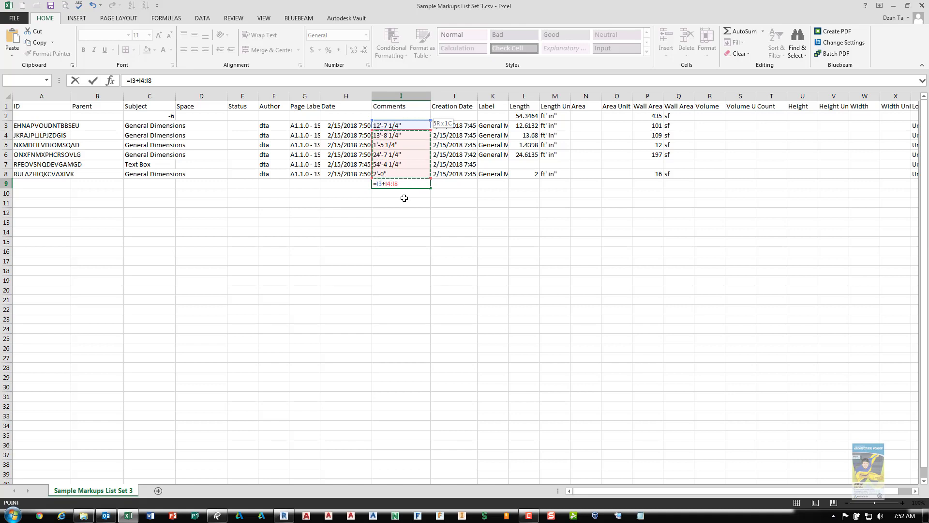
{"action": "left_click", "coordinate": [406, 222]}
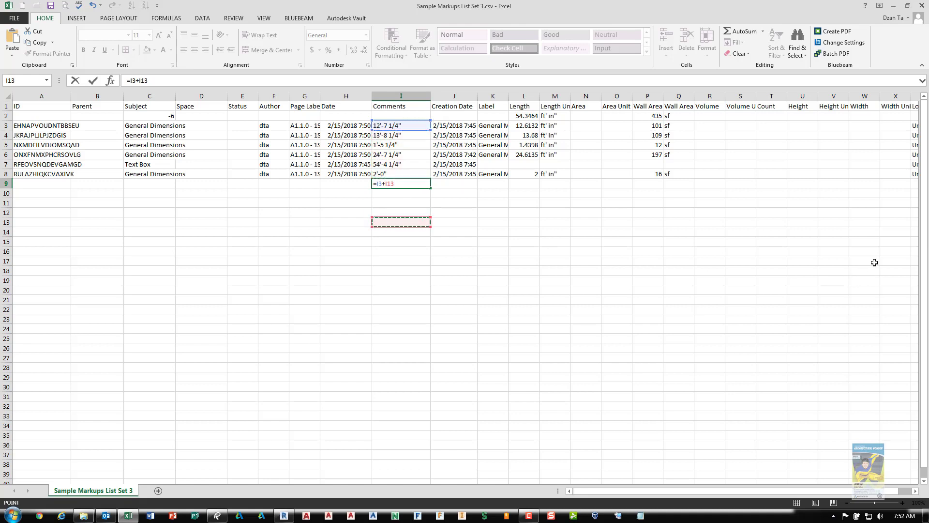